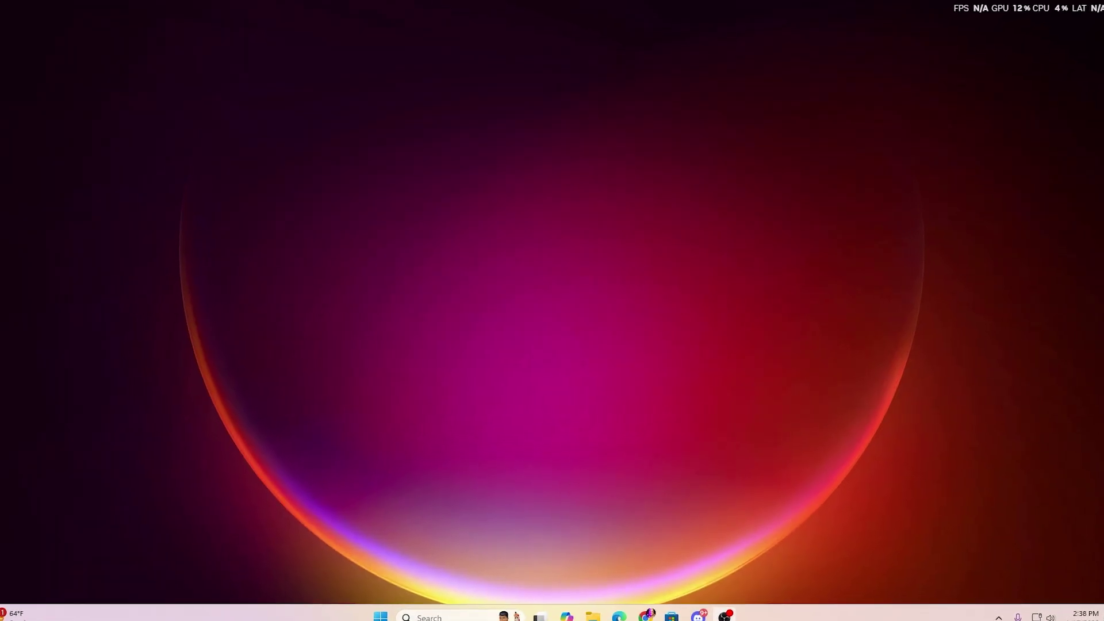
- Open the Windows 11 Start menu search panel
key("super")
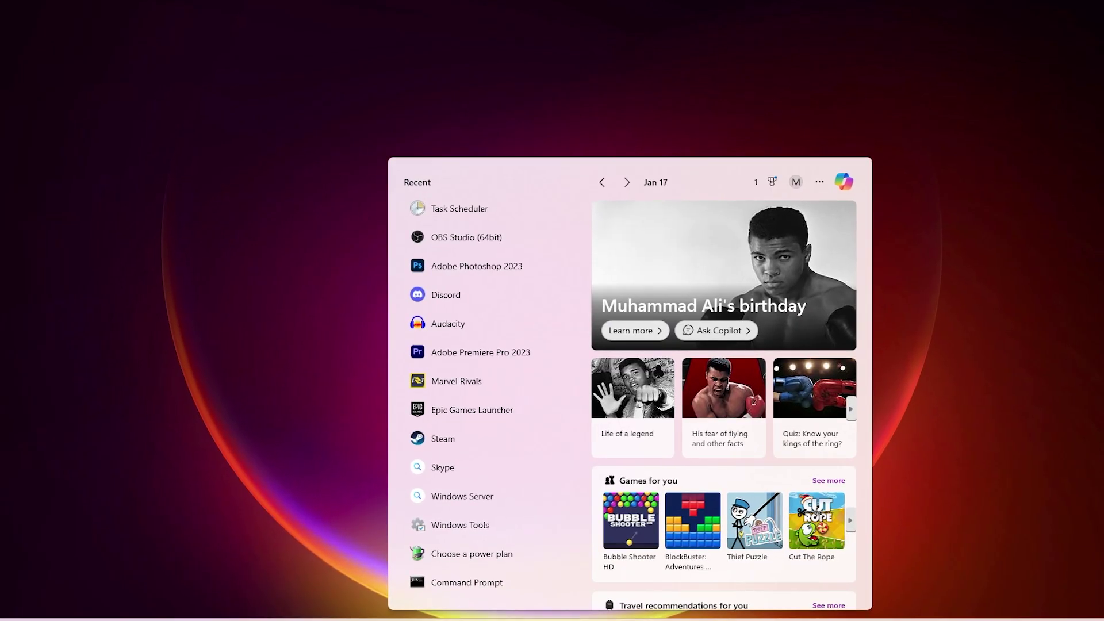
- Launch Performance Monitor from a 'per' search and open the New menu under User Defined collector sets
type("per")
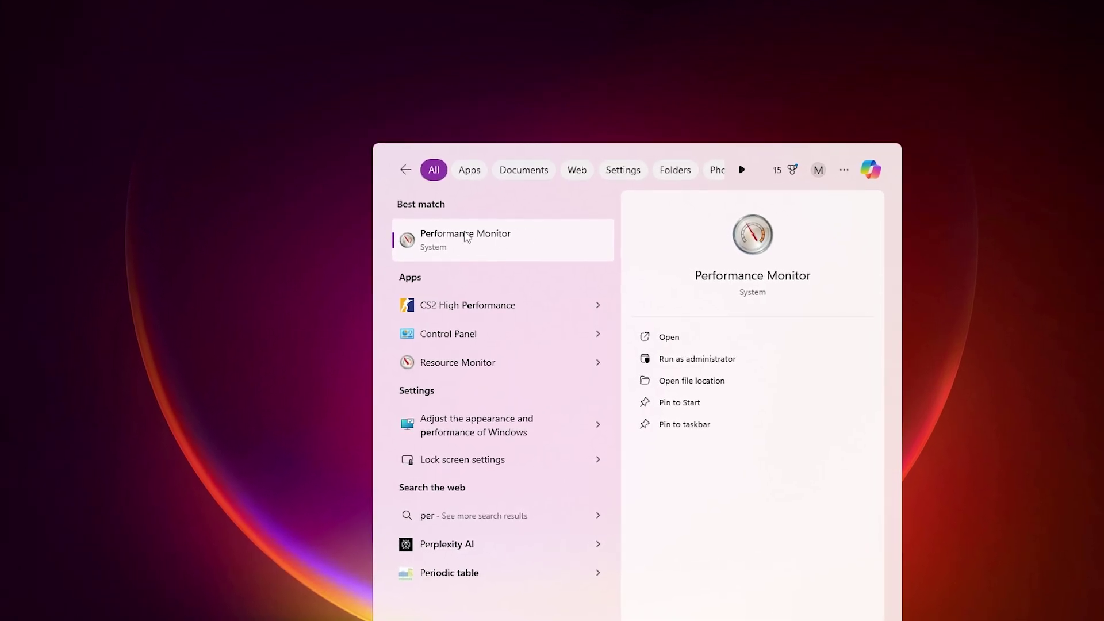
left_click(466, 237)
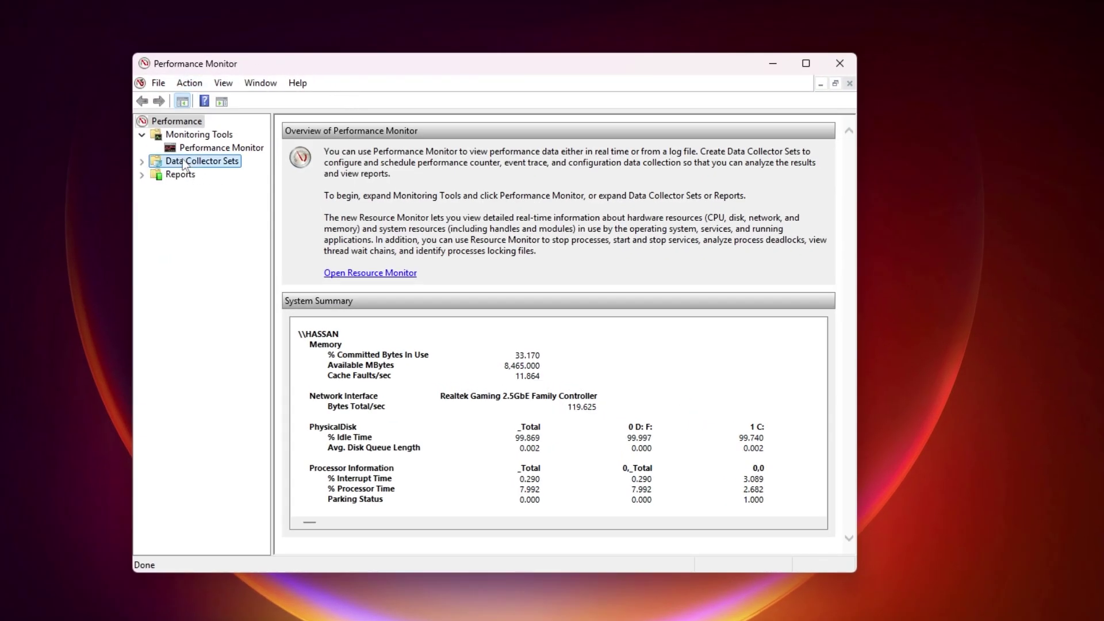
left_click(142, 162)
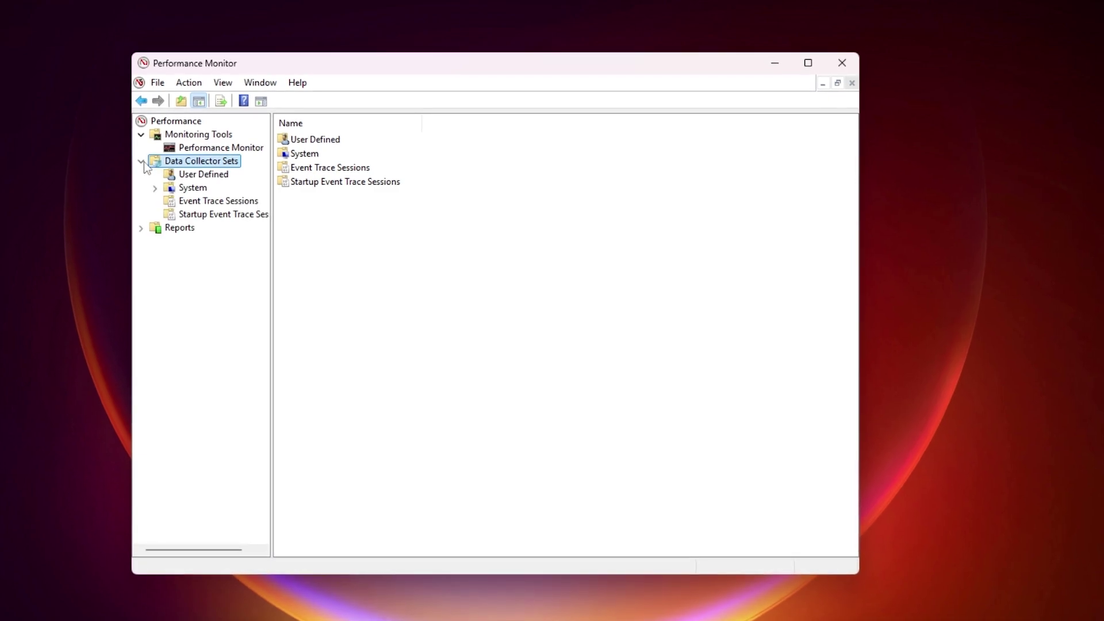
left_click(188, 175)
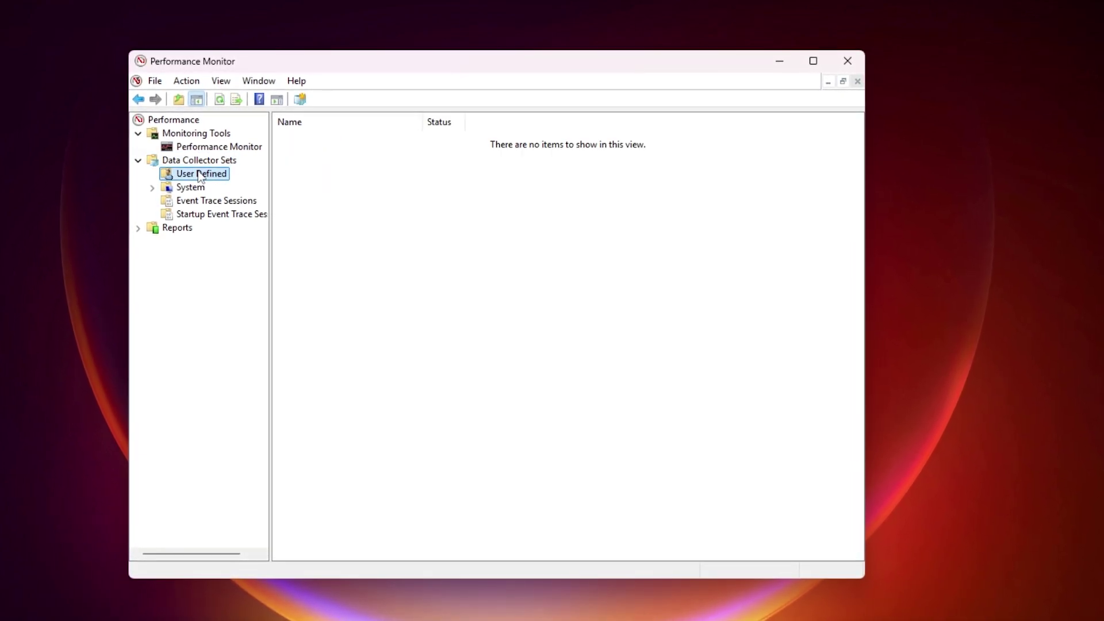
right_click(357, 177)
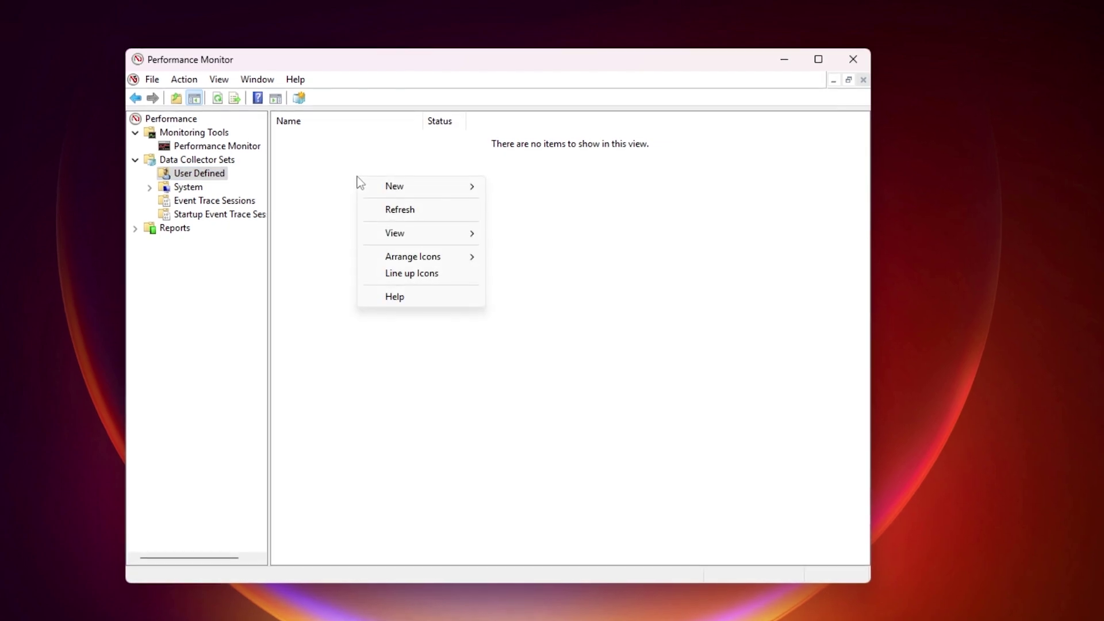
- Create a manual data collector set 'FPS Boost For Low End PC' that logs performance counters
mouse_move(434, 186)
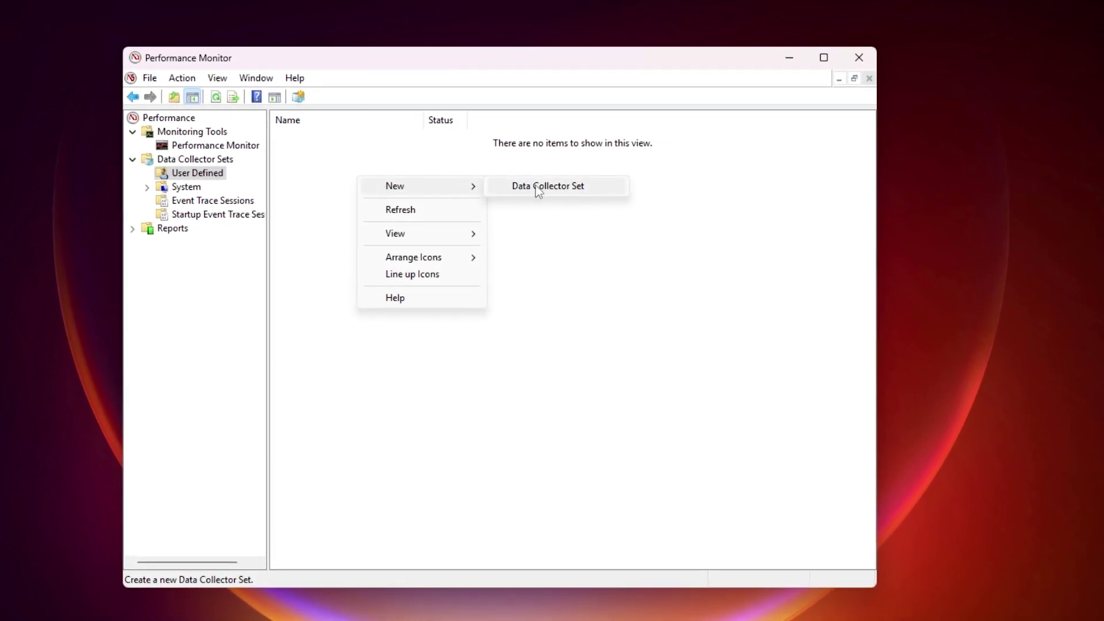
left_click(536, 185)
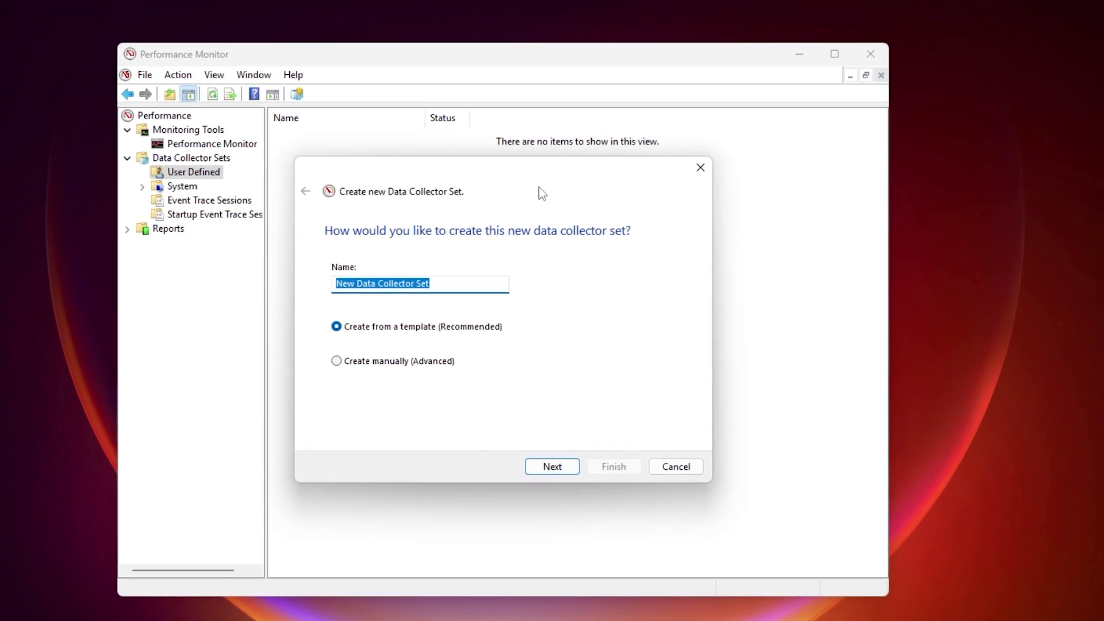
type("FPS Boos")
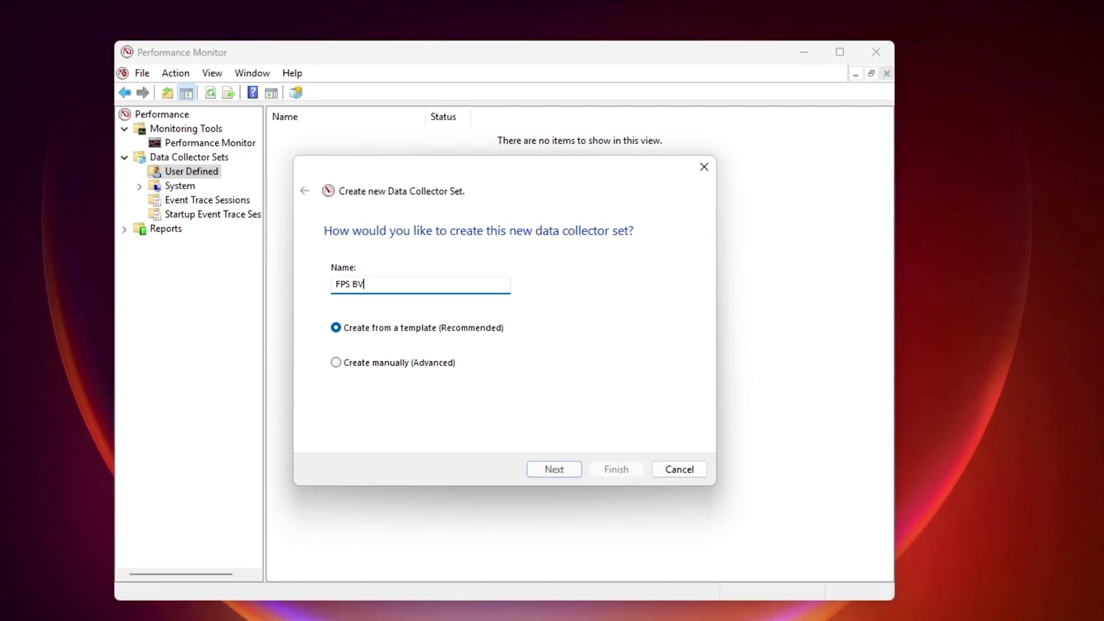
type("t For L")
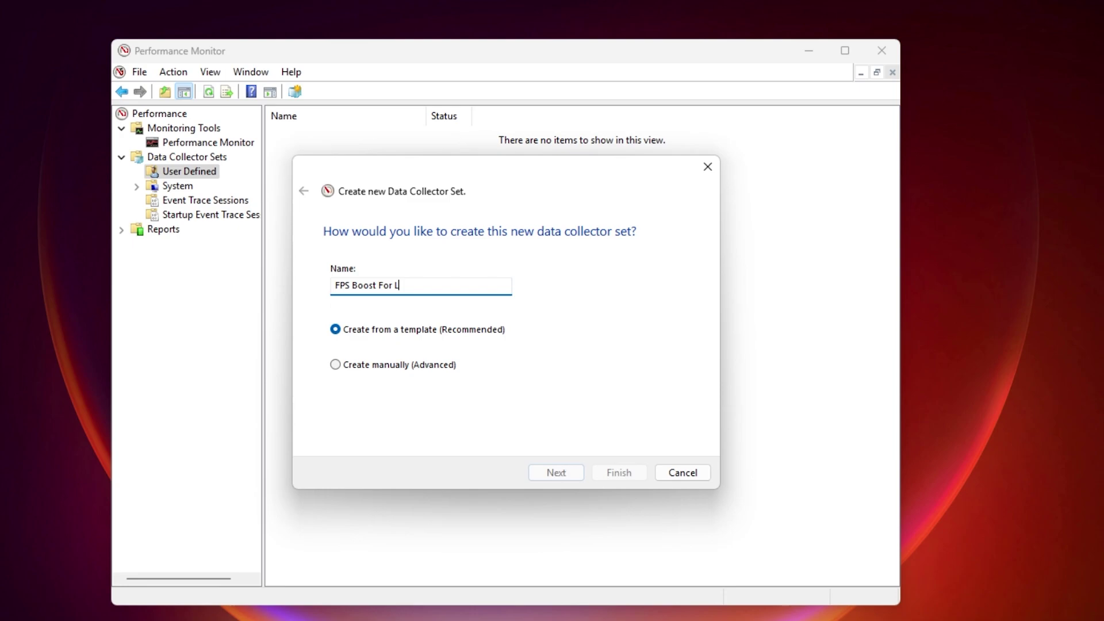
type("ow E")
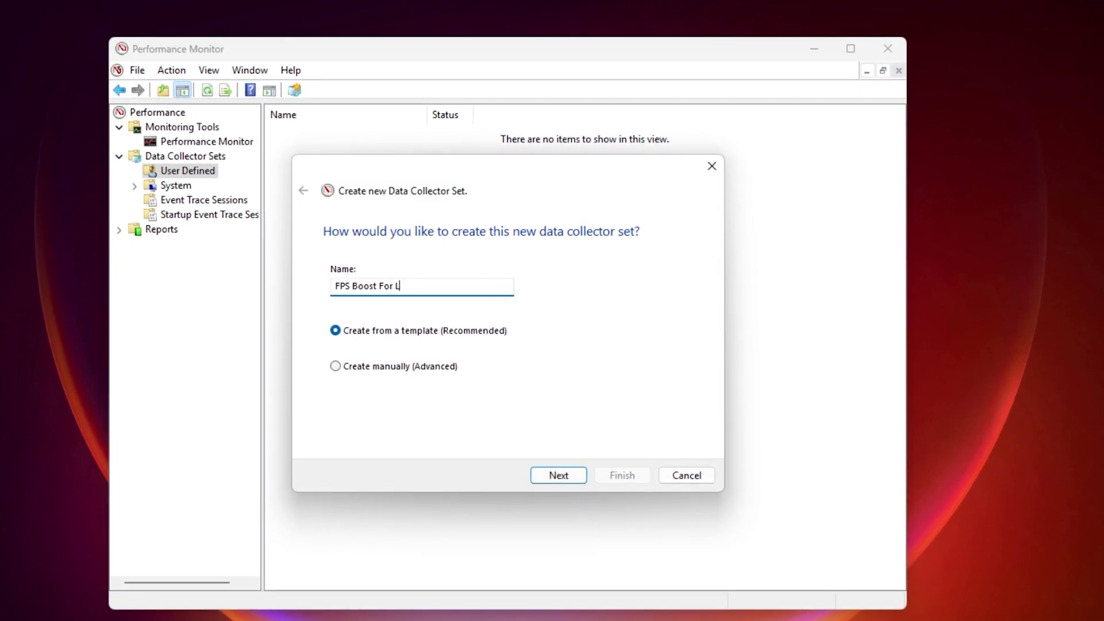
type("nd ")
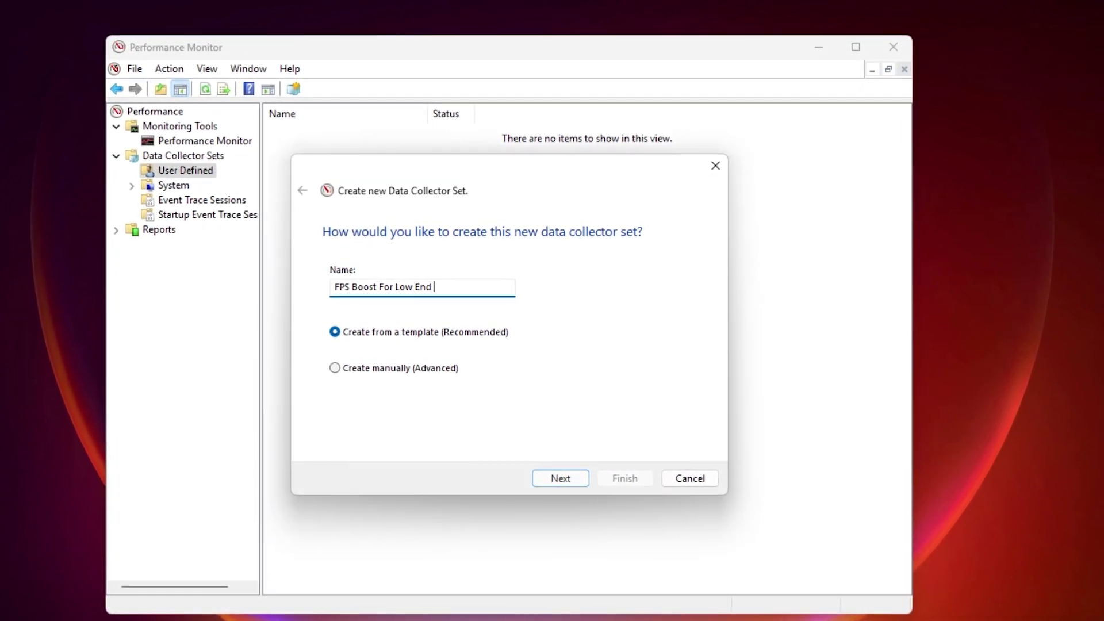
type("PC")
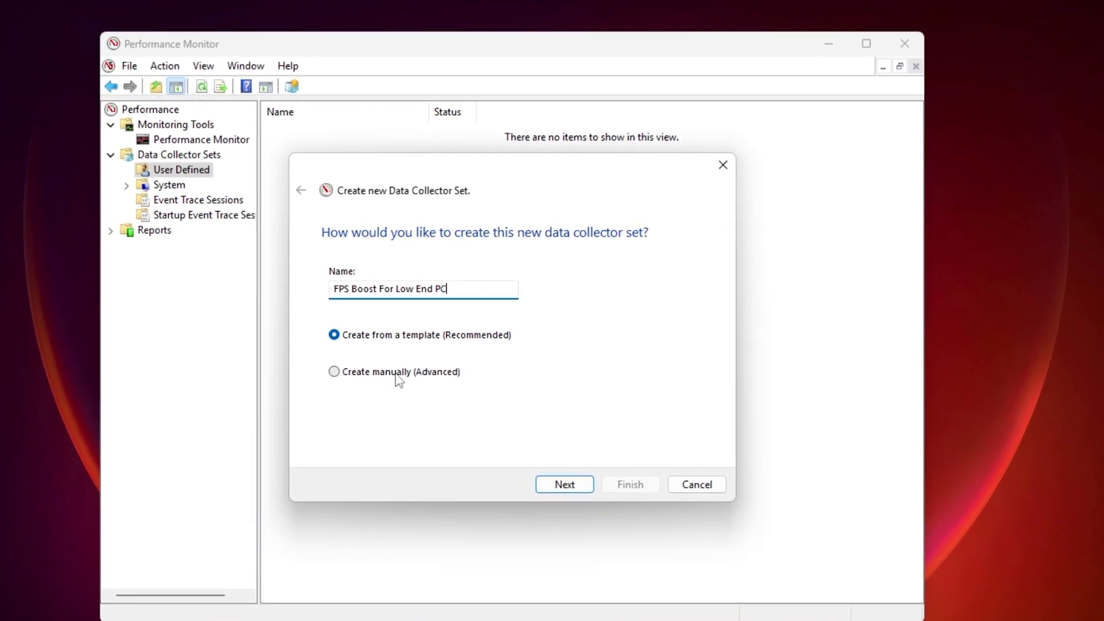
left_click(374, 373)
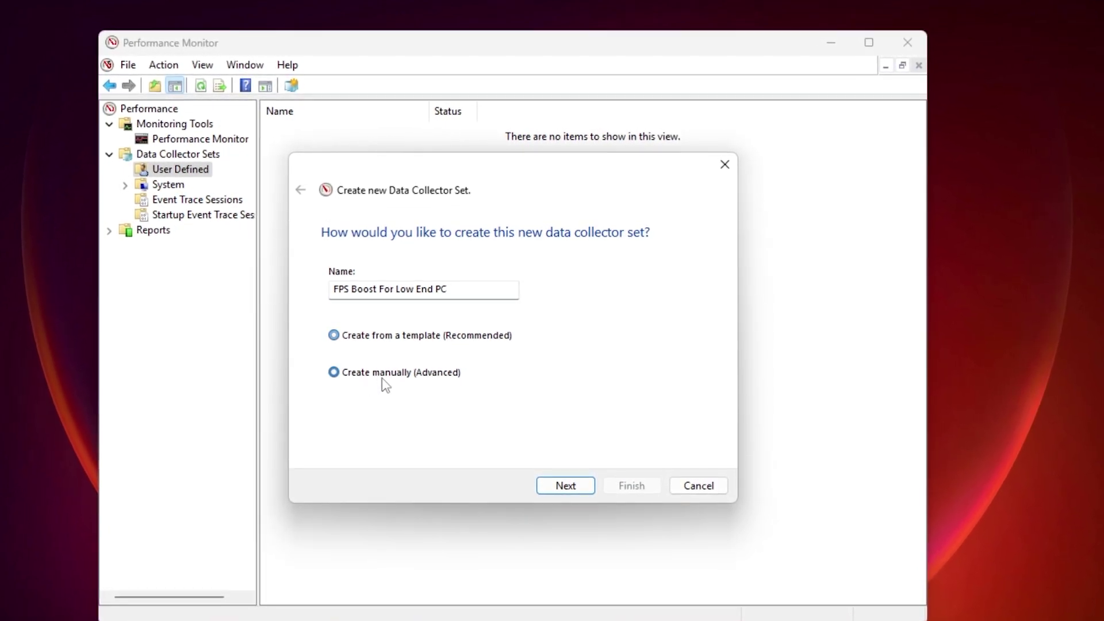
left_click(567, 488)
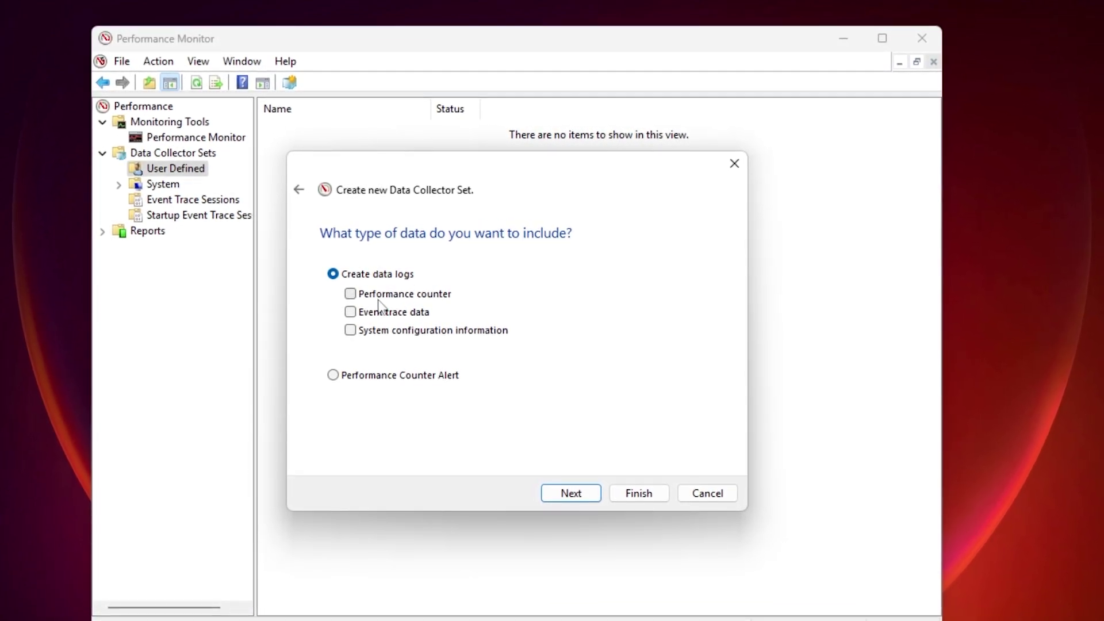
left_click(360, 294)
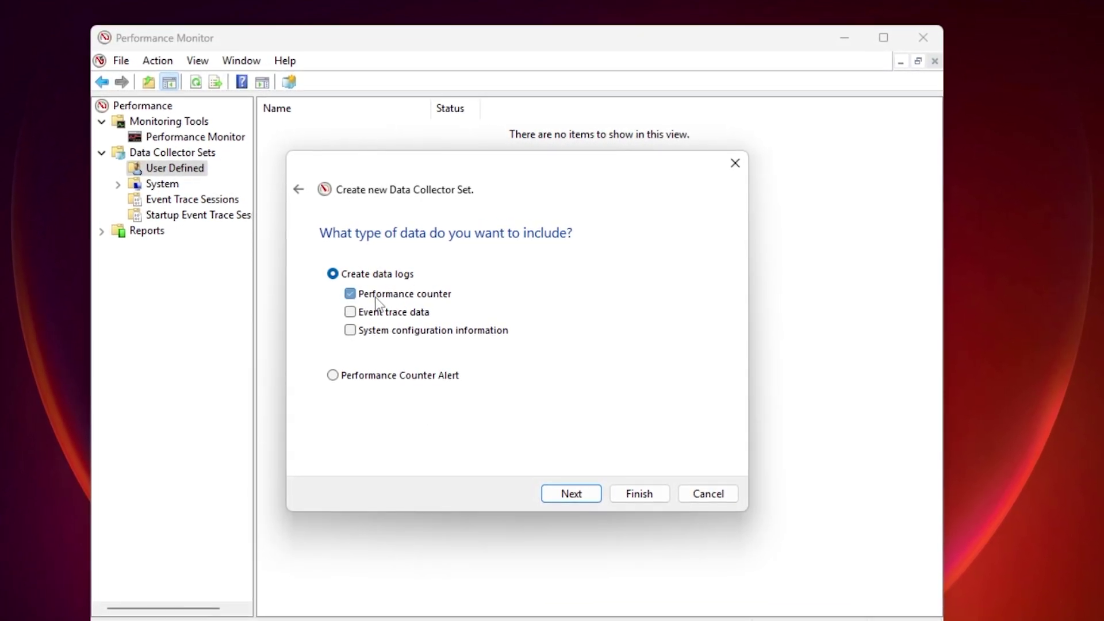
left_click(564, 495)
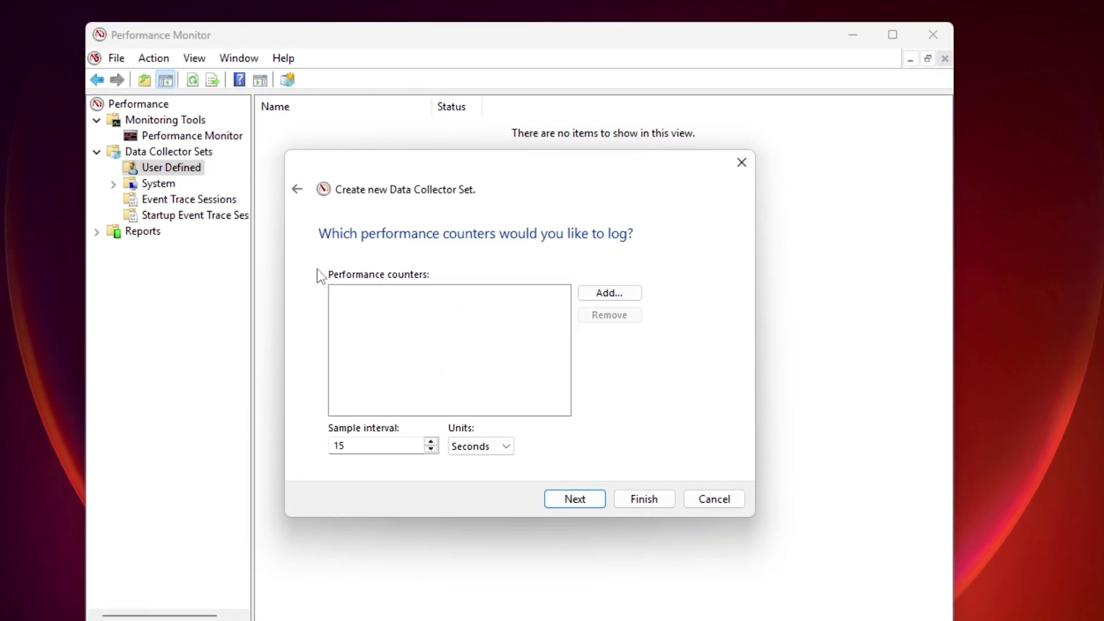
- Add the \Processor(15)\* and \Process(_Total)\* counters to the set's counter list
left_click(611, 295)
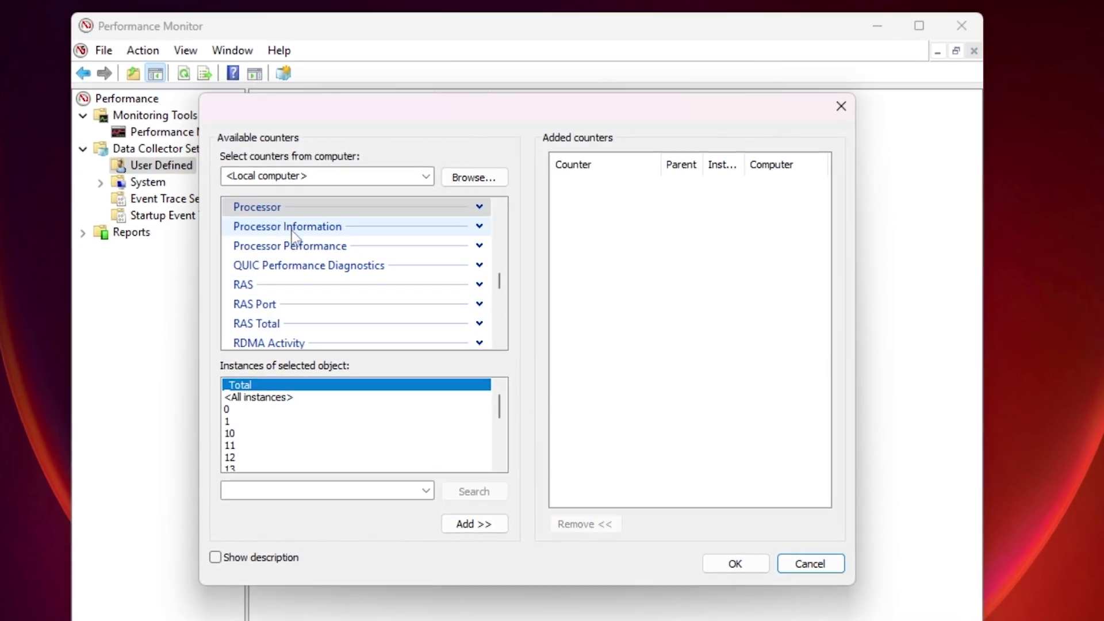
scroll(283, 451, "down", 5)
scroll(283, 454, "up", 5)
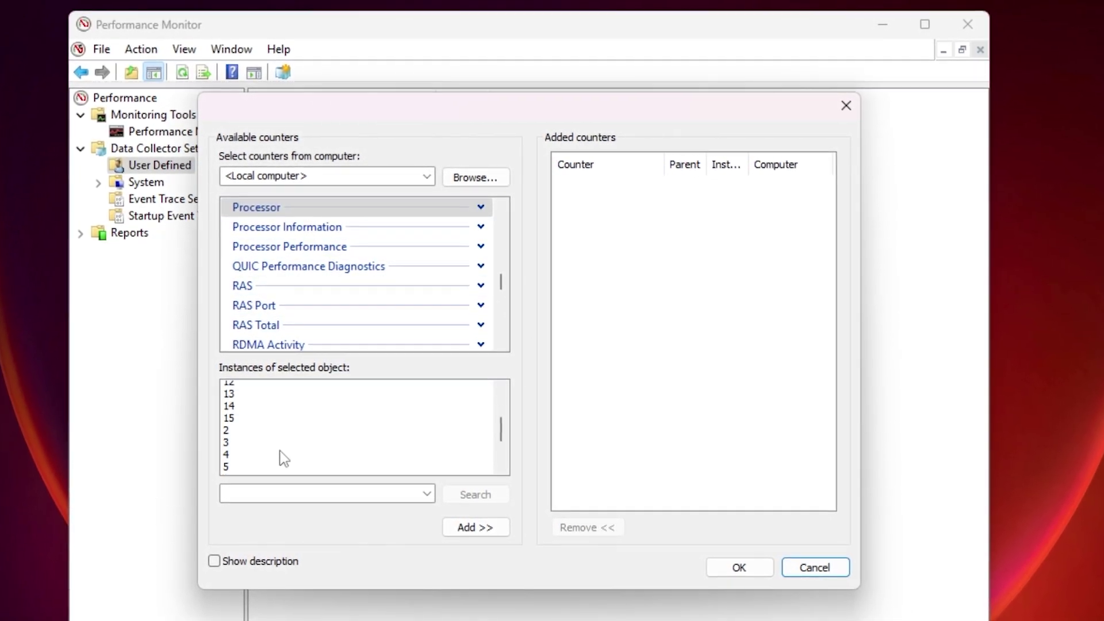
scroll(334, 425, "down", 2)
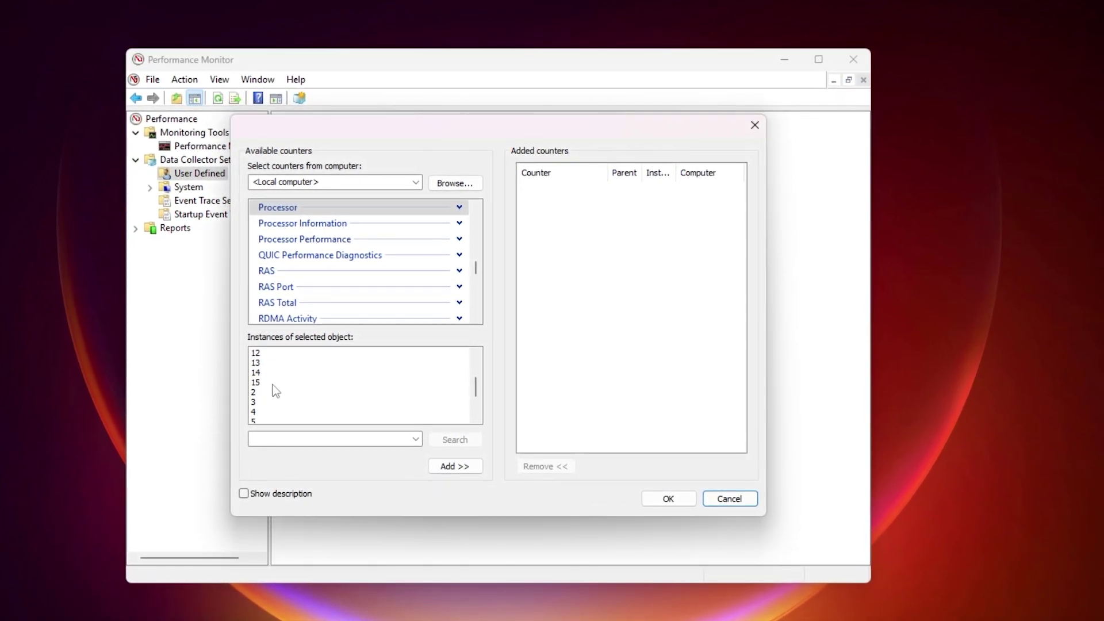
left_click(273, 383)
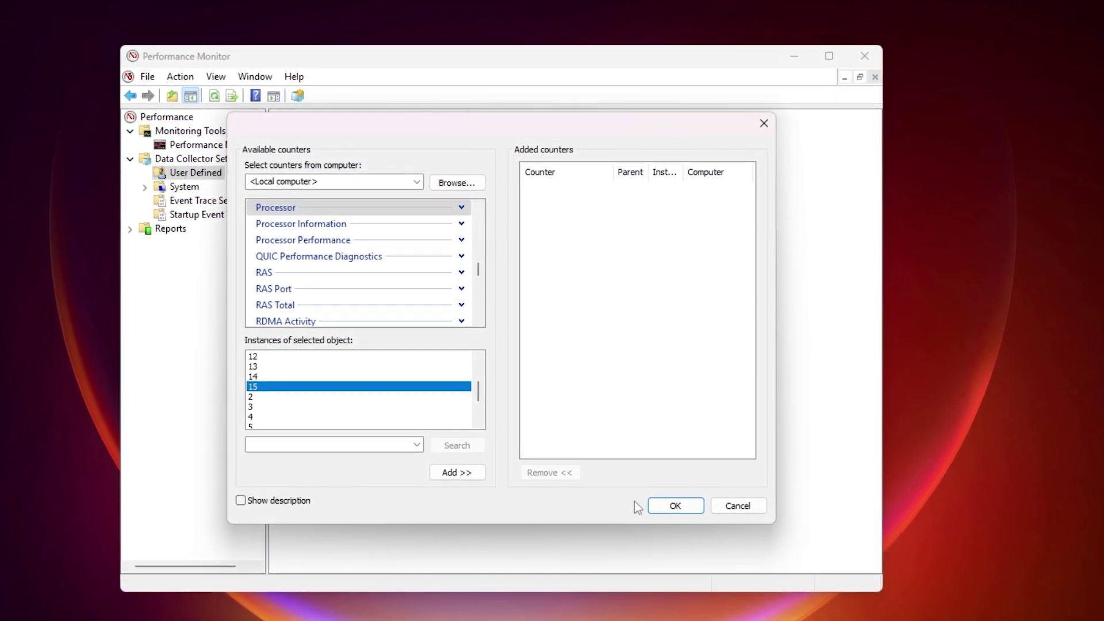
left_click(448, 475)
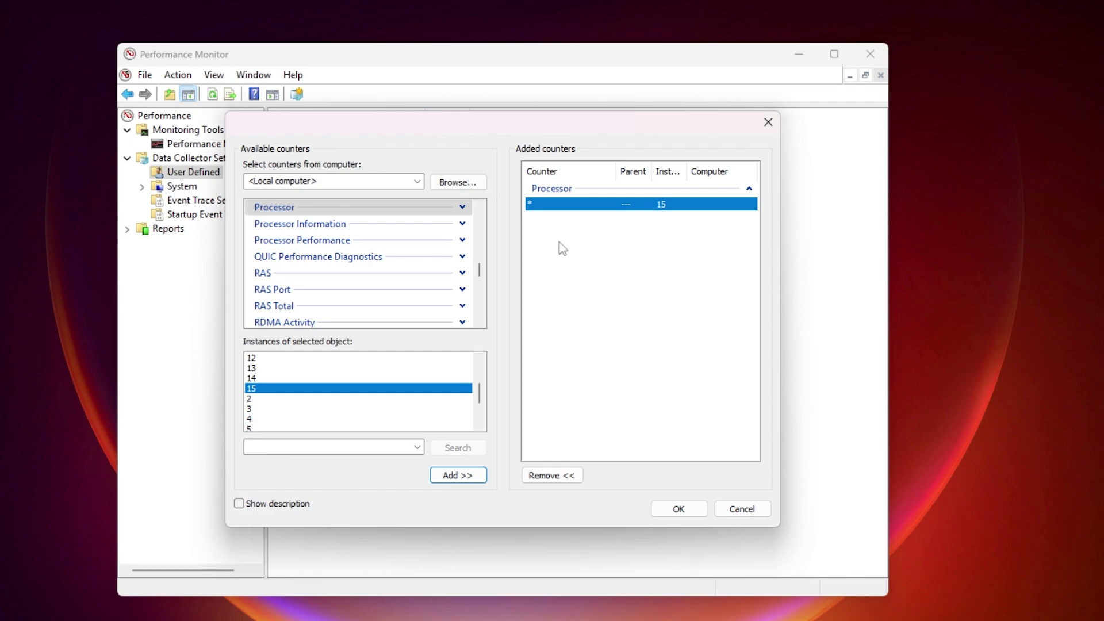
scroll(357, 273, "up", 3)
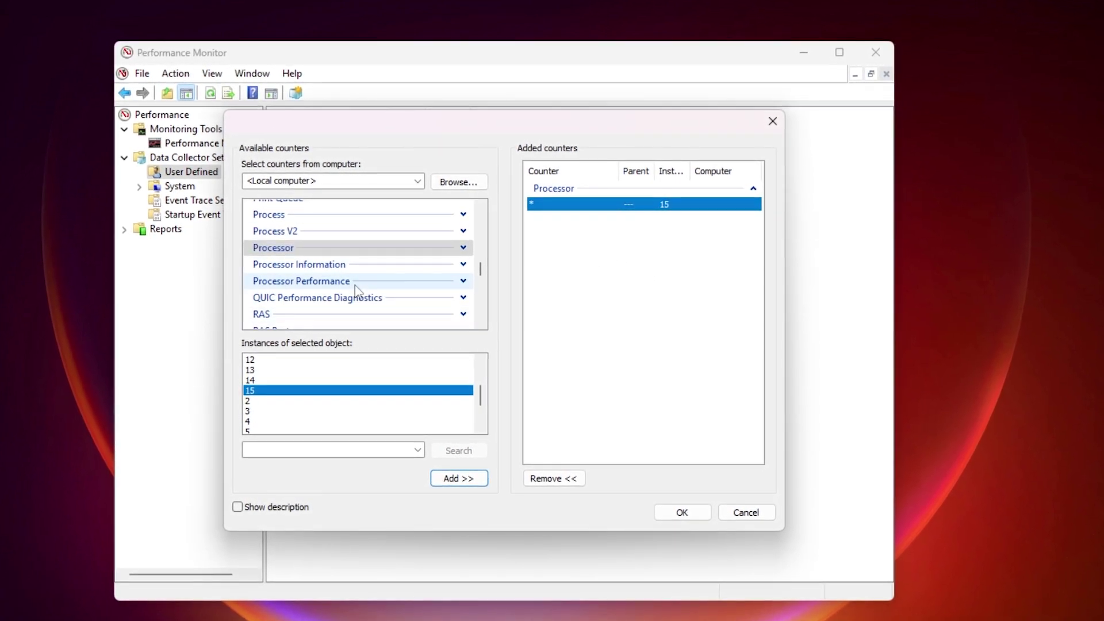
scroll(358, 292, "down", 1)
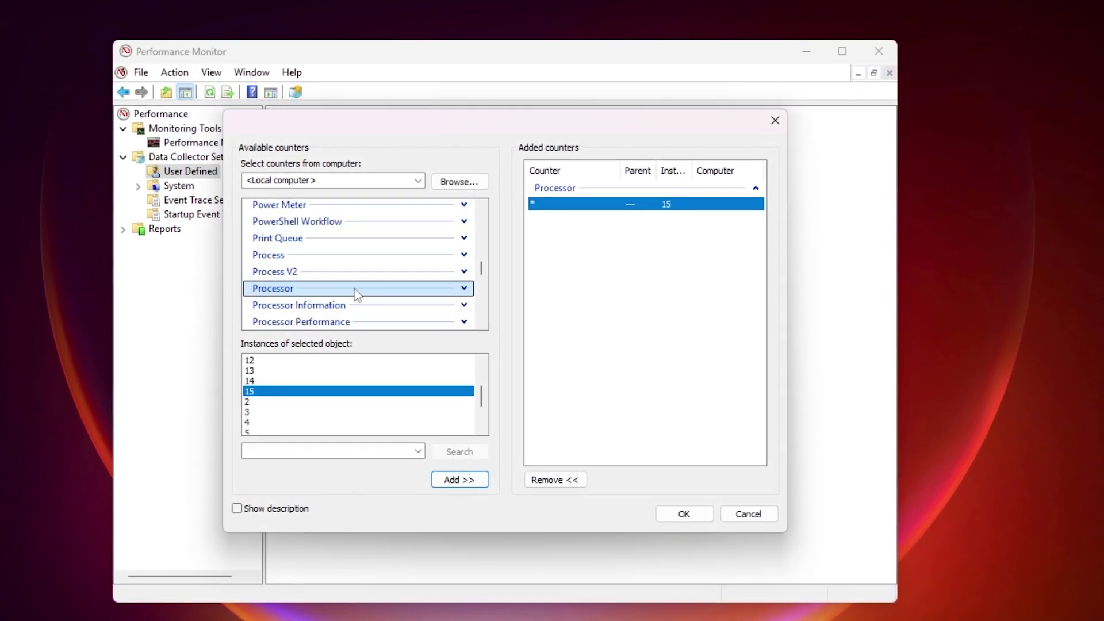
left_click(285, 288)
left_click(282, 257)
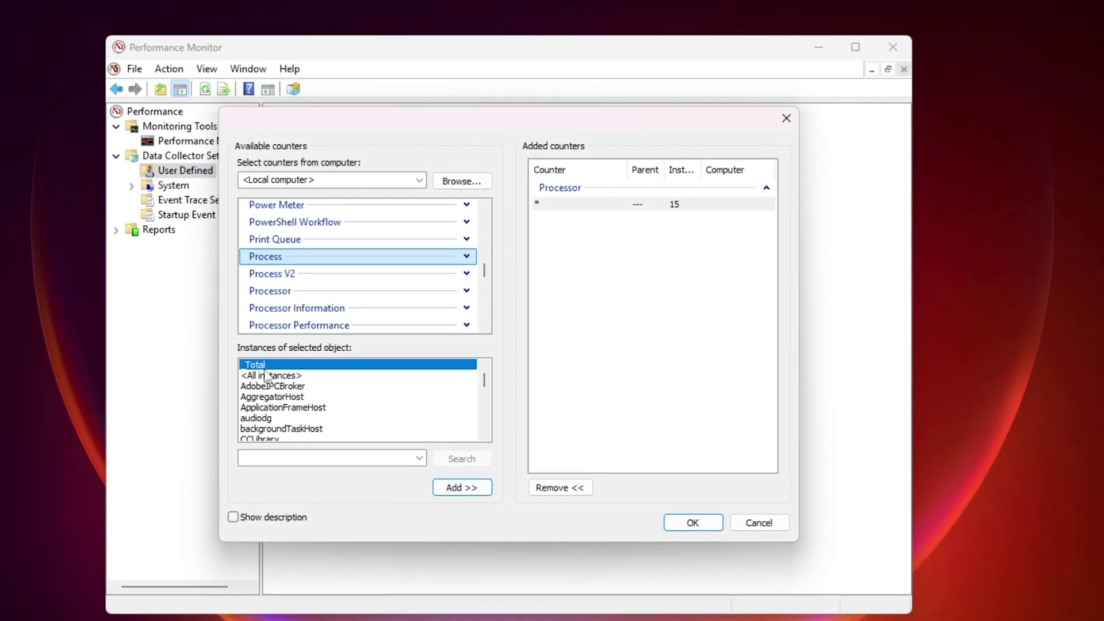
left_click(482, 490)
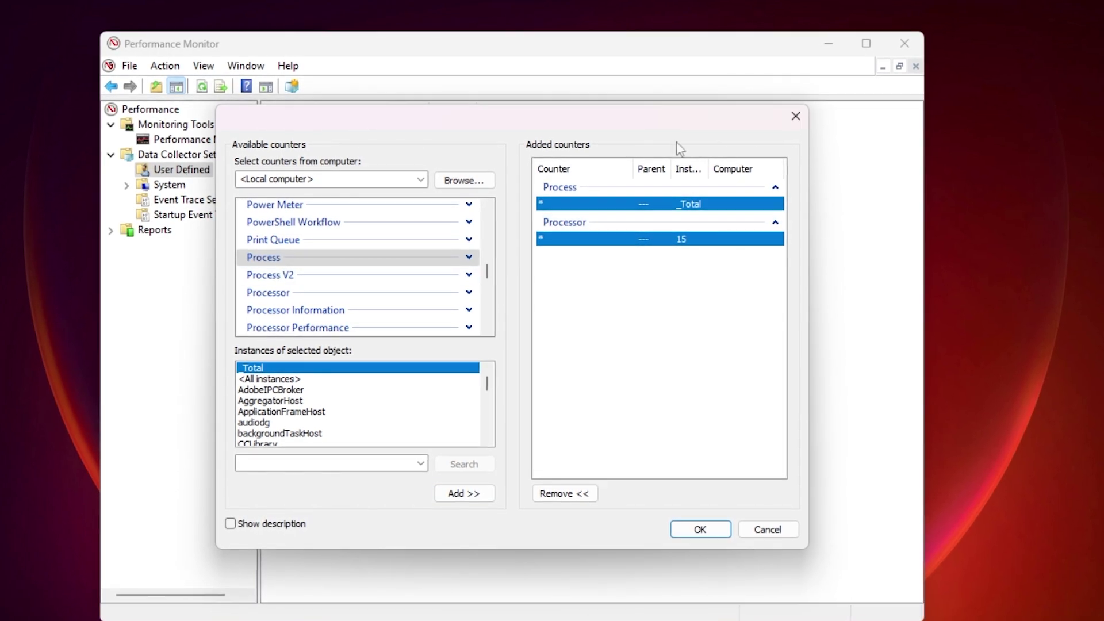
left_click(701, 530)
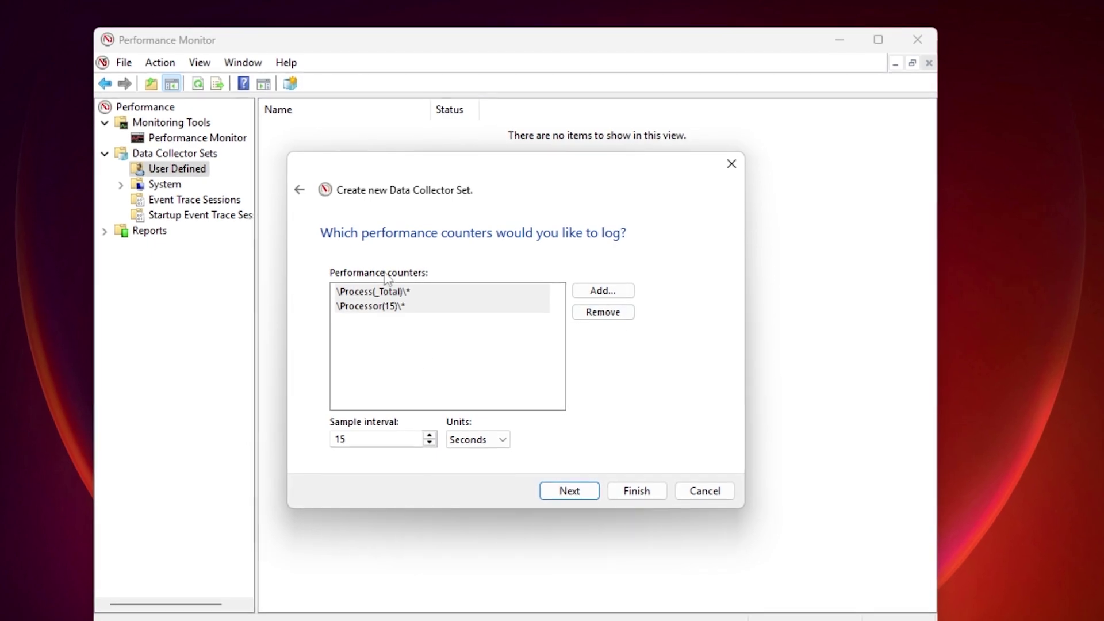
- Finish the wizard to save the FPS Boost For Low End PC set
left_click(588, 492)
left_click(589, 495)
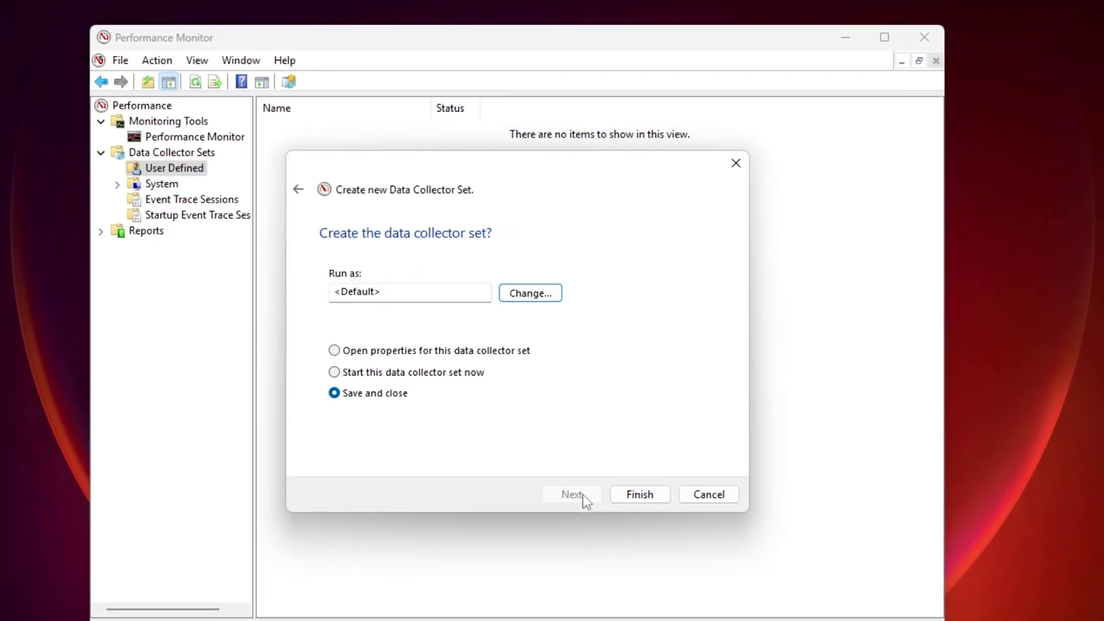
left_click(641, 496)
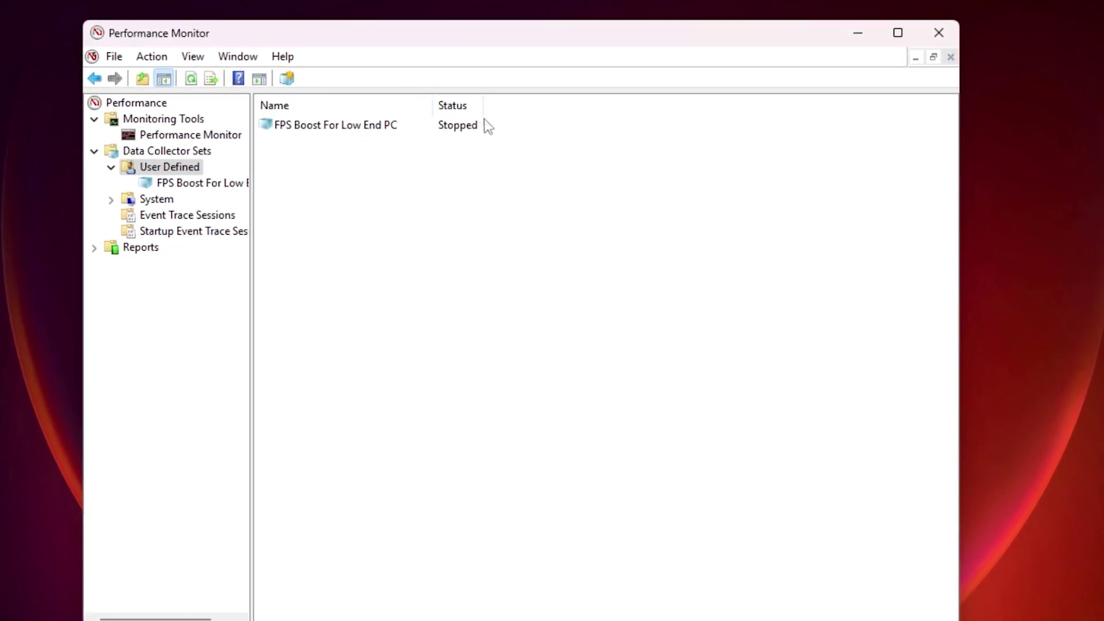
- Start the FPS Boost data collector set running
right_click(345, 127)
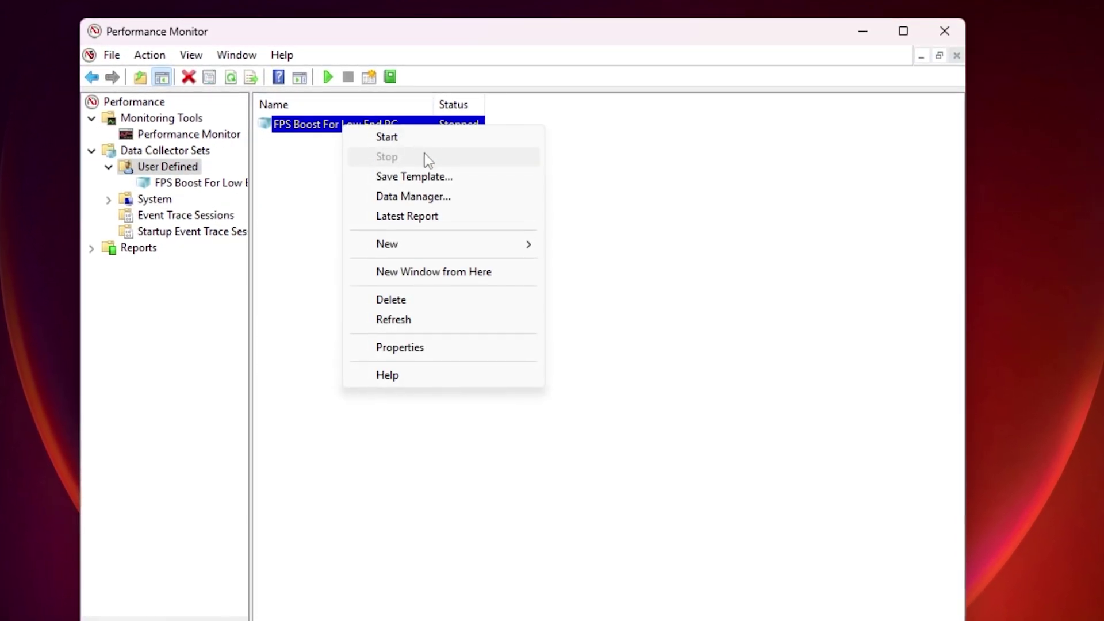
left_click(375, 135)
key("Return")
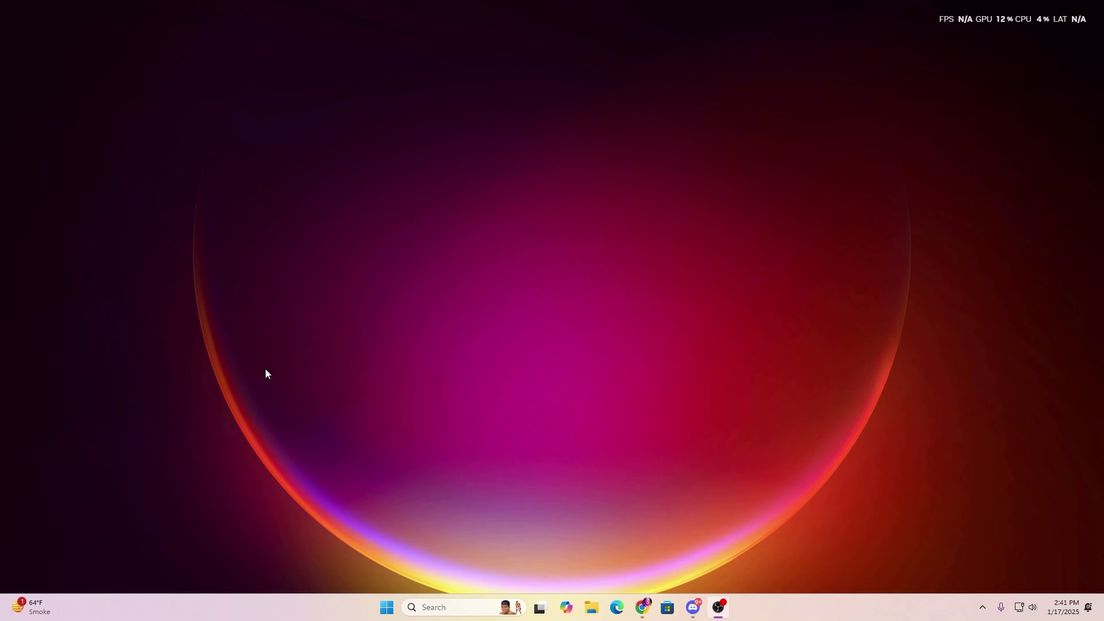
- Run gpedit.msc and navigate to System > Power Management > Power Throttling Settings
key("super+r")
left_click_drag(127, 477, 543, 241)
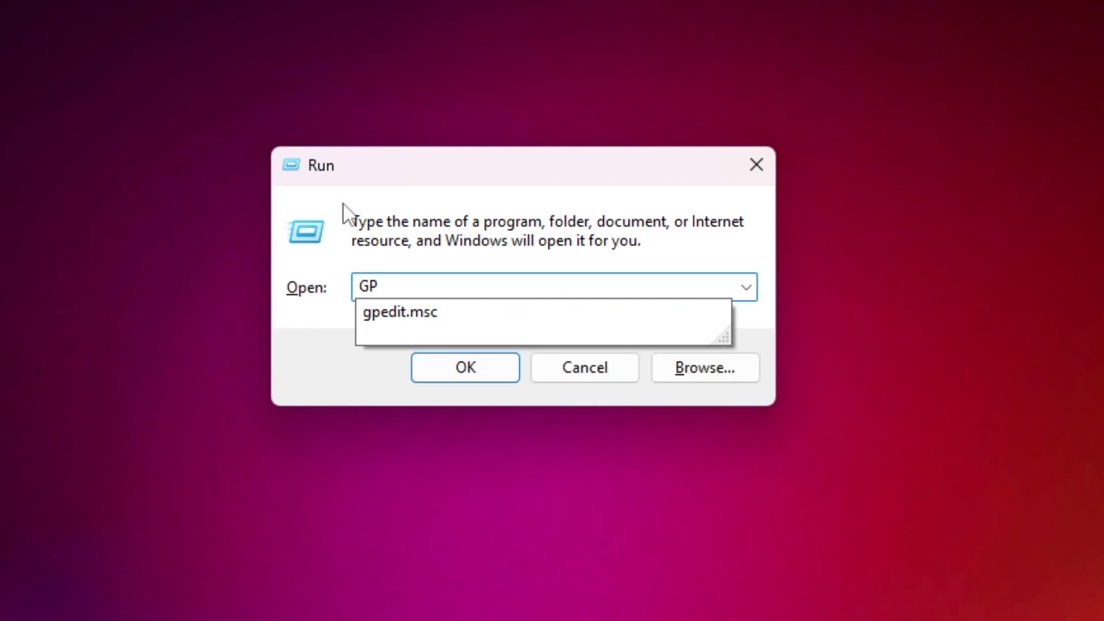
key("Return")
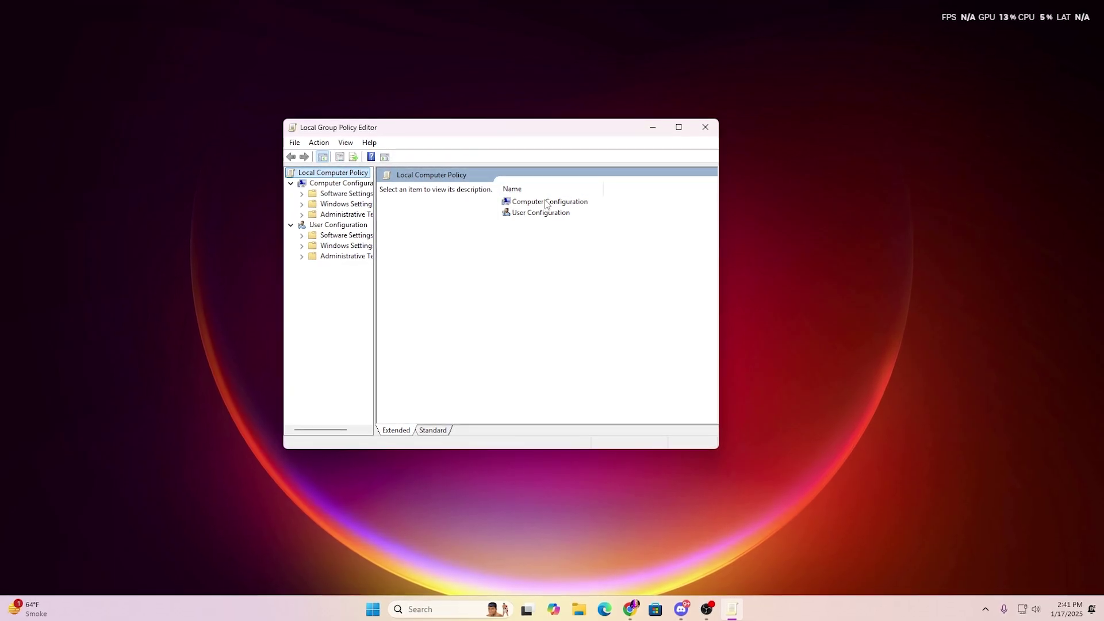
double_click(546, 203)
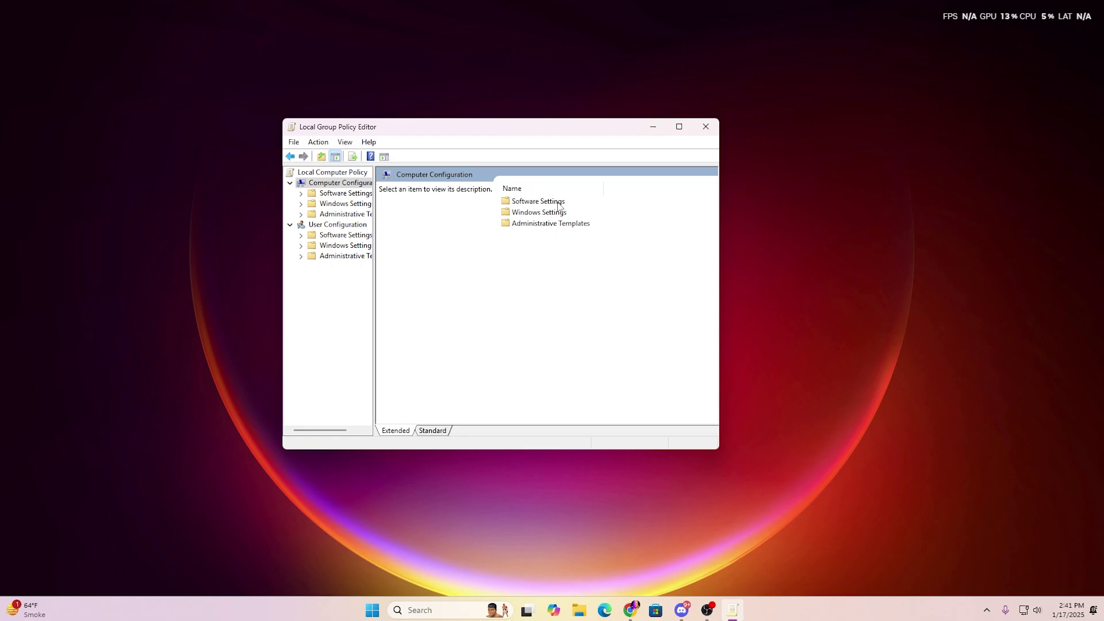
double_click(551, 224)
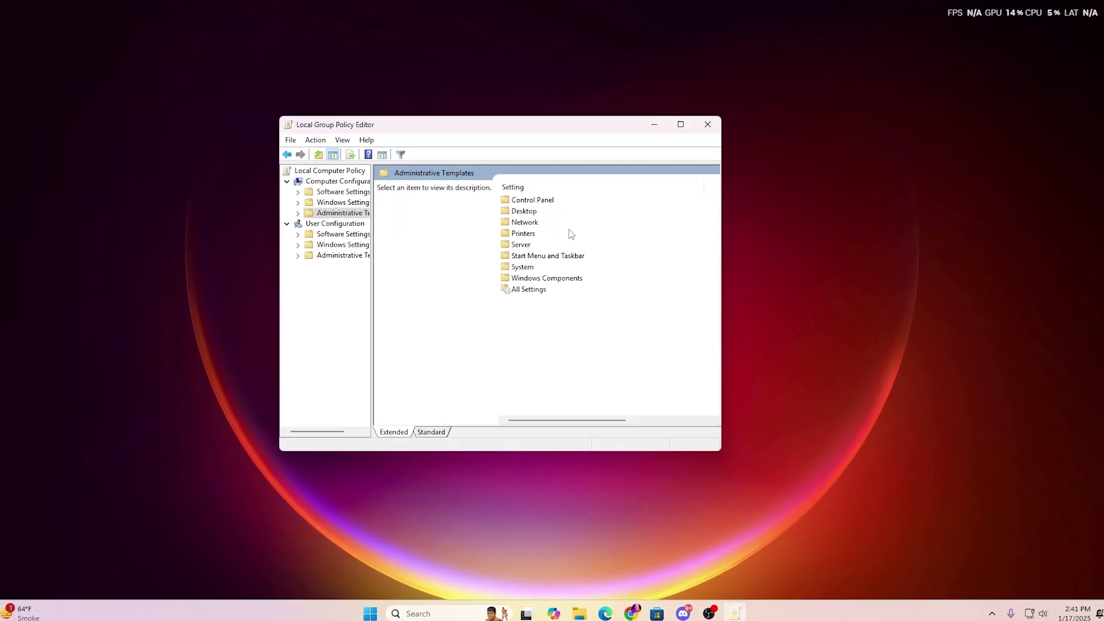
double_click(522, 267)
scroll(554, 279, "down", 6)
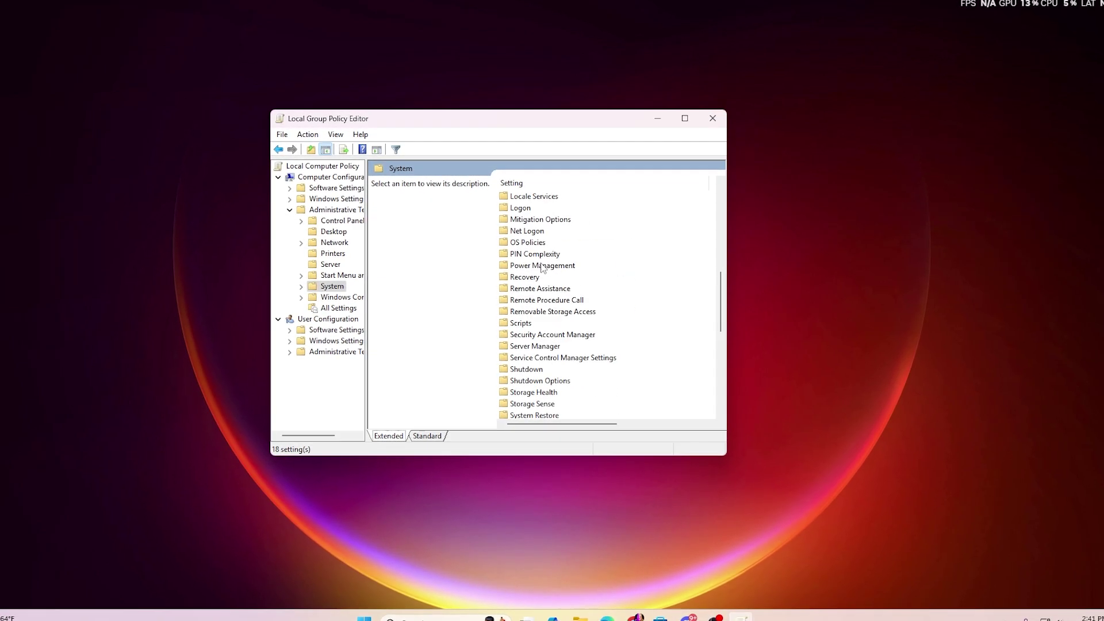
double_click(537, 267)
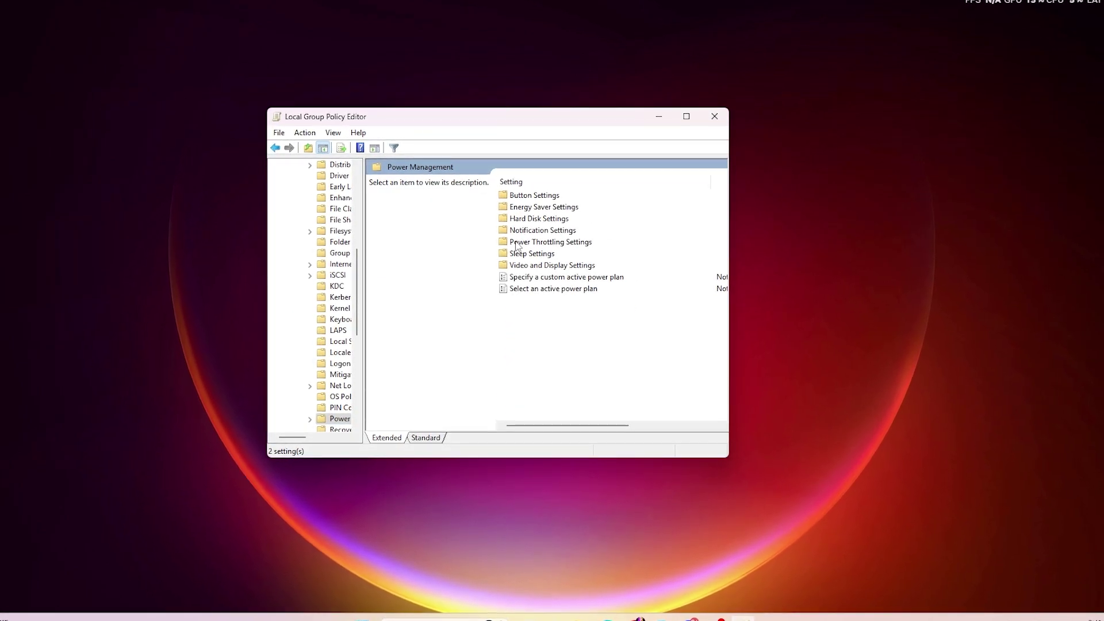
double_click(570, 242)
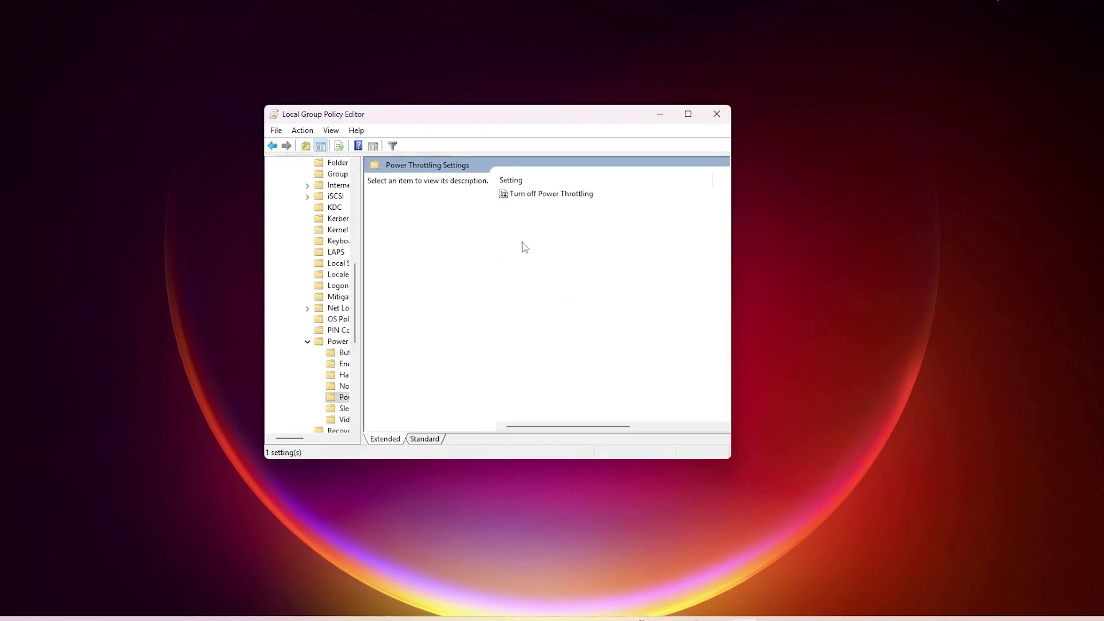
- Enable the Turn off Power Throttling policy and close the Group Policy Editor
double_click(549, 191)
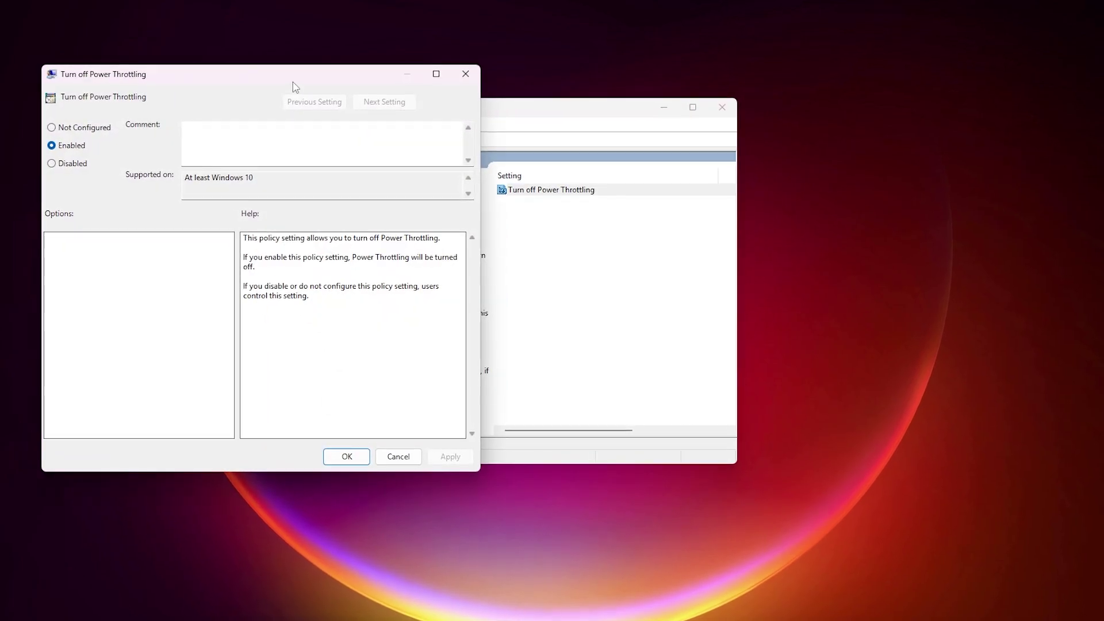
left_click_drag(292, 81, 522, 99)
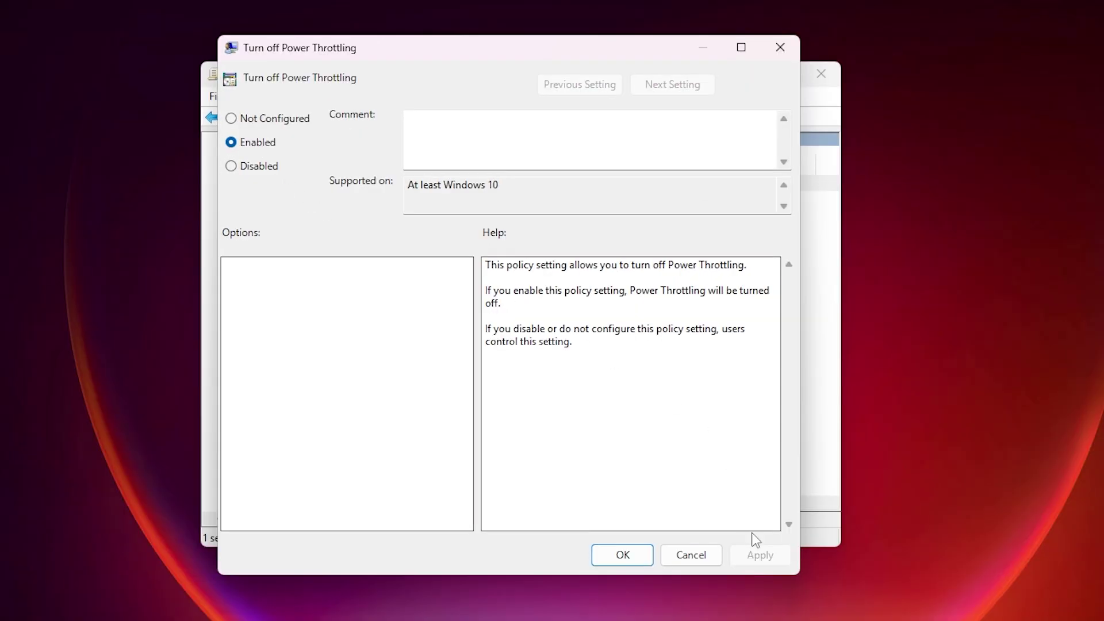
left_click(618, 562)
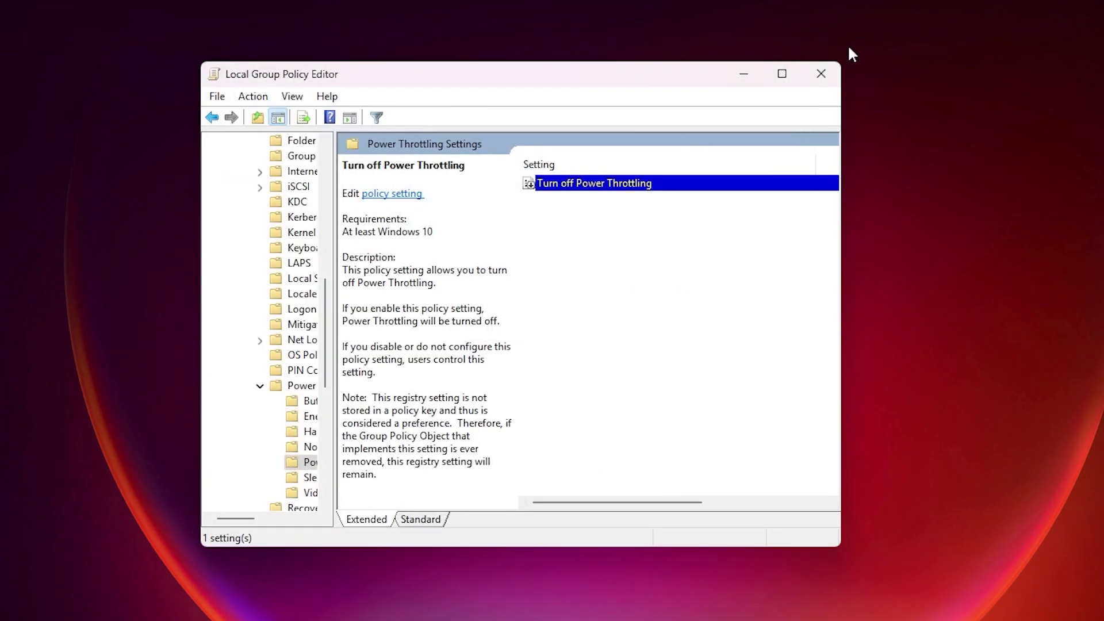
left_click(821, 79)
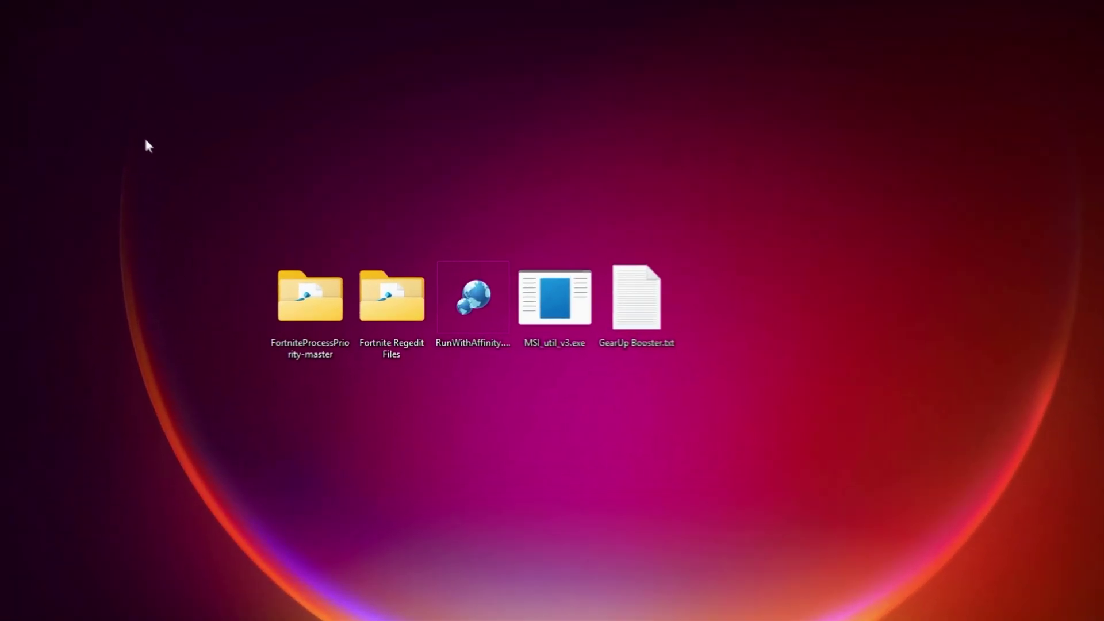
- Open the desktop's FortniteProcessPriority-master folder in File Explorer
left_click_drag(141, 138, 857, 468)
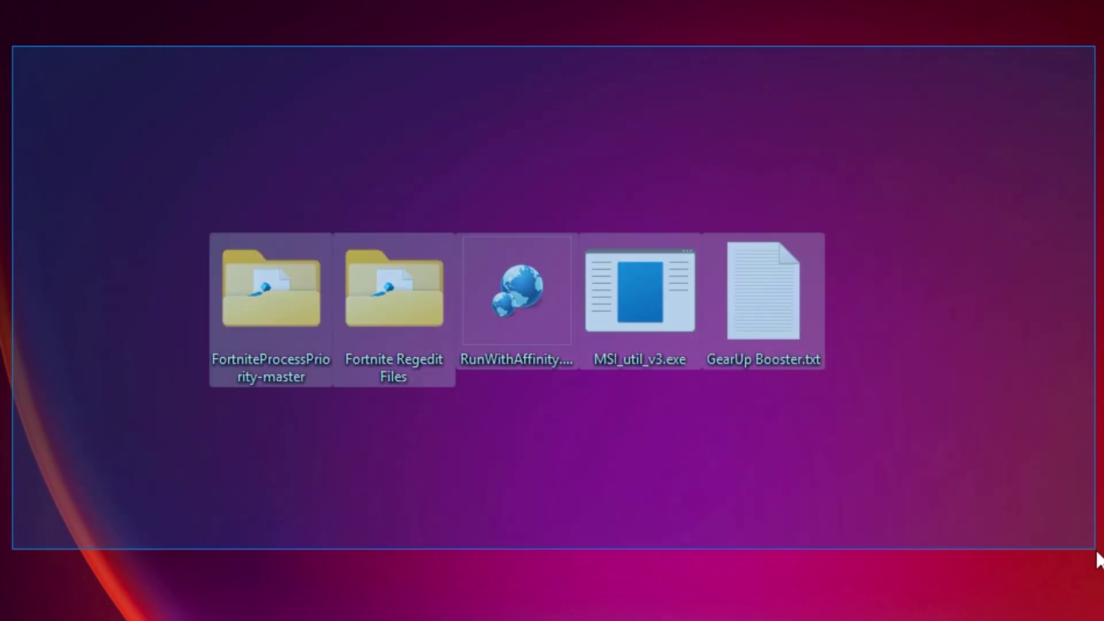
left_click_drag(1097, 557, 1100, 561)
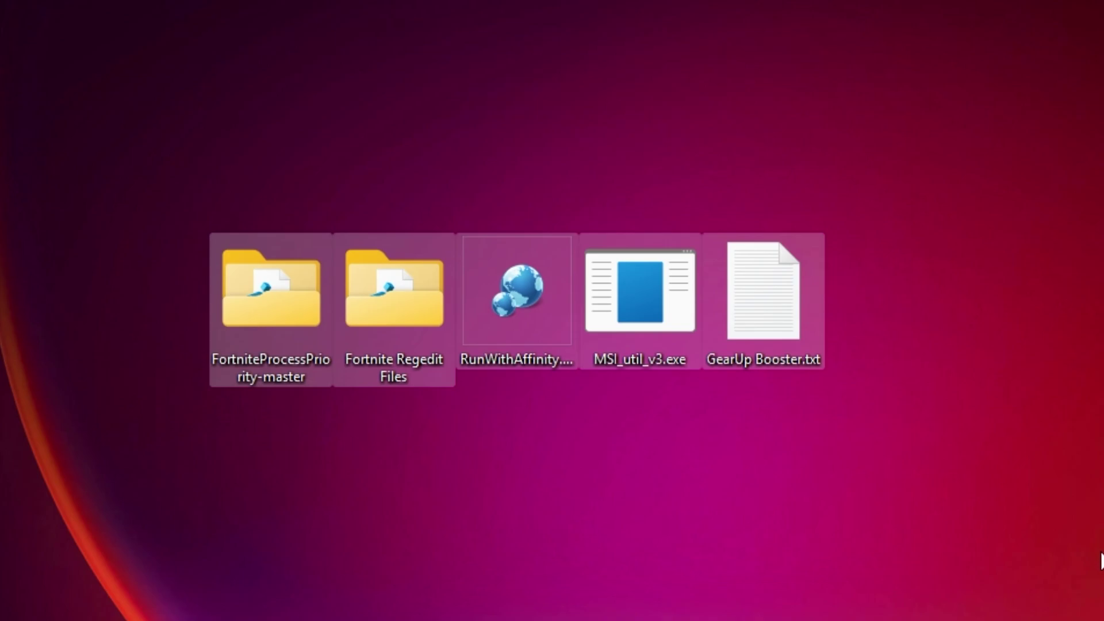
left_click(736, 512)
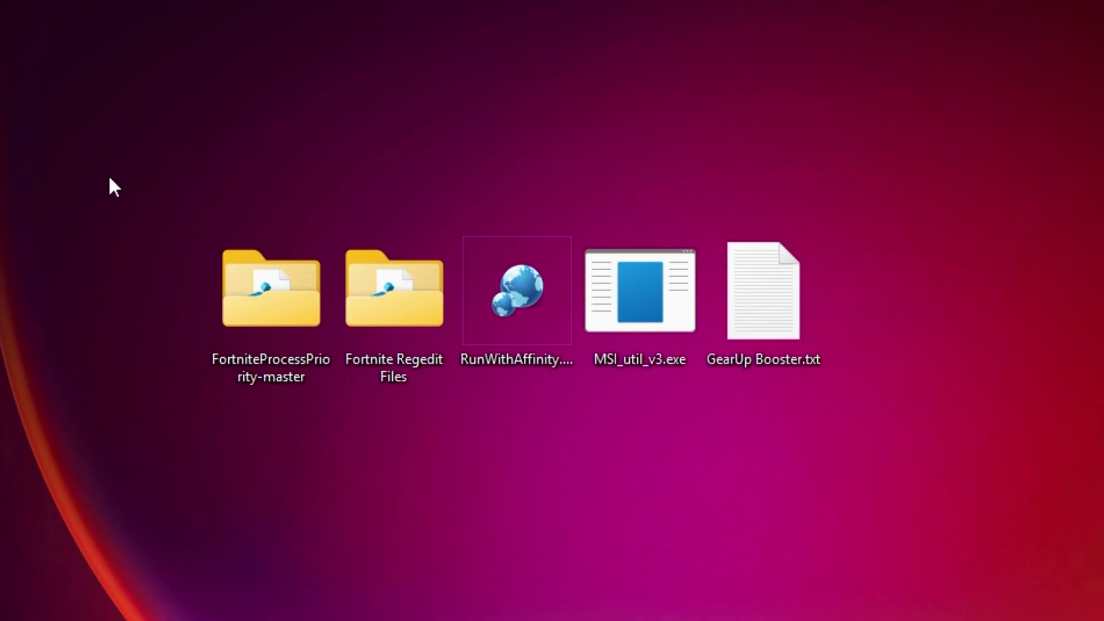
double_click(286, 278)
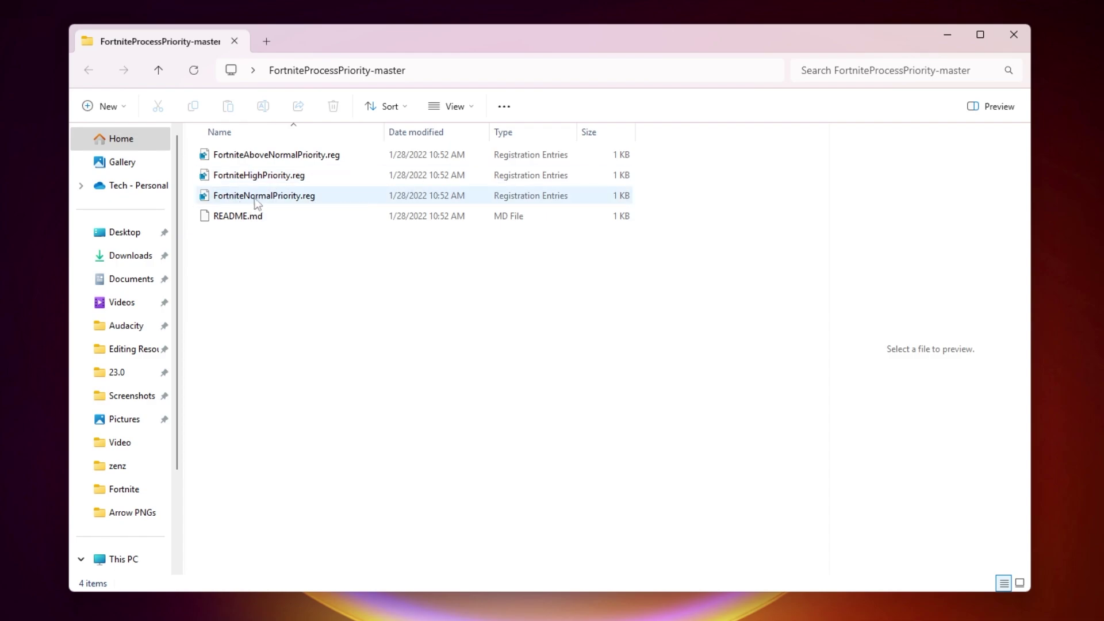
- Merge FortniteAboveNormalPriority.reg into the registry and close the folder window
left_click_drag(677, 192, 264, 195)
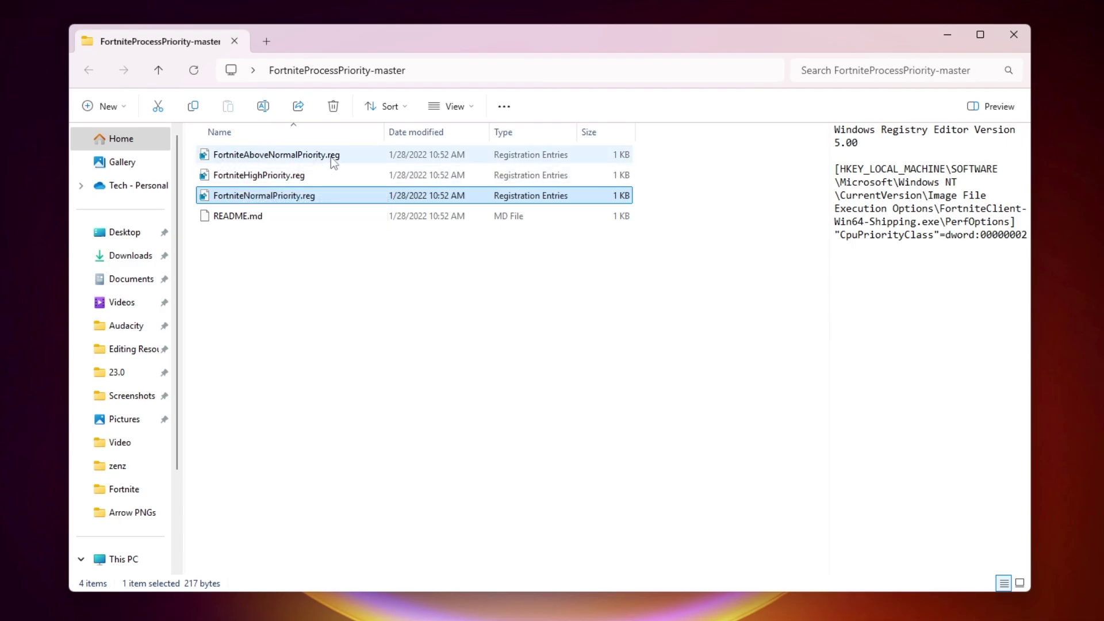
double_click(309, 158)
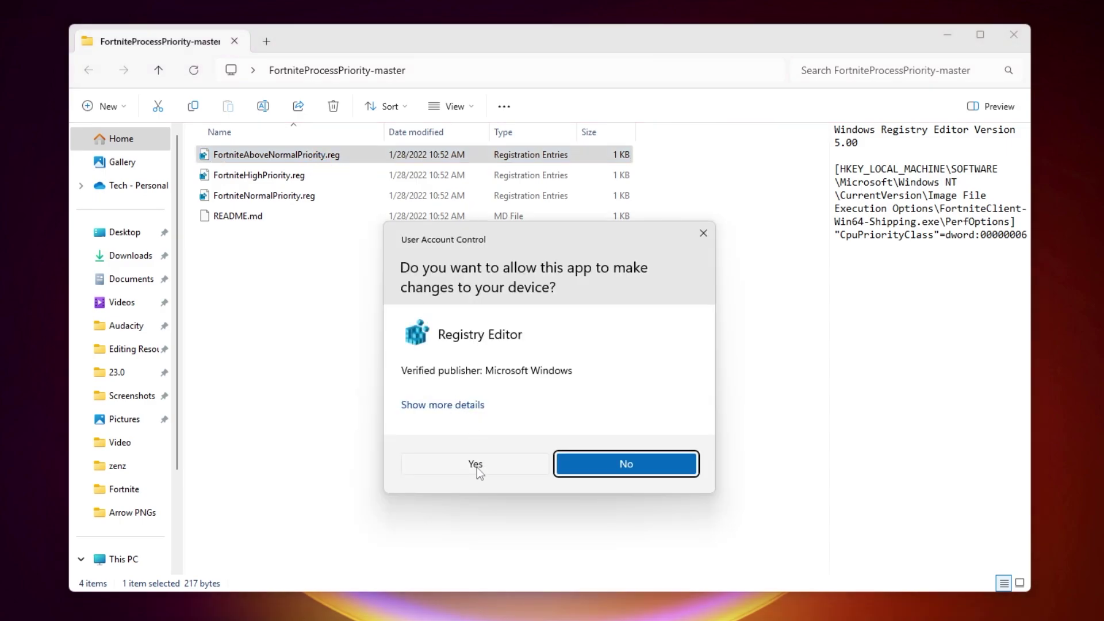
left_click(477, 467)
left_click(663, 301)
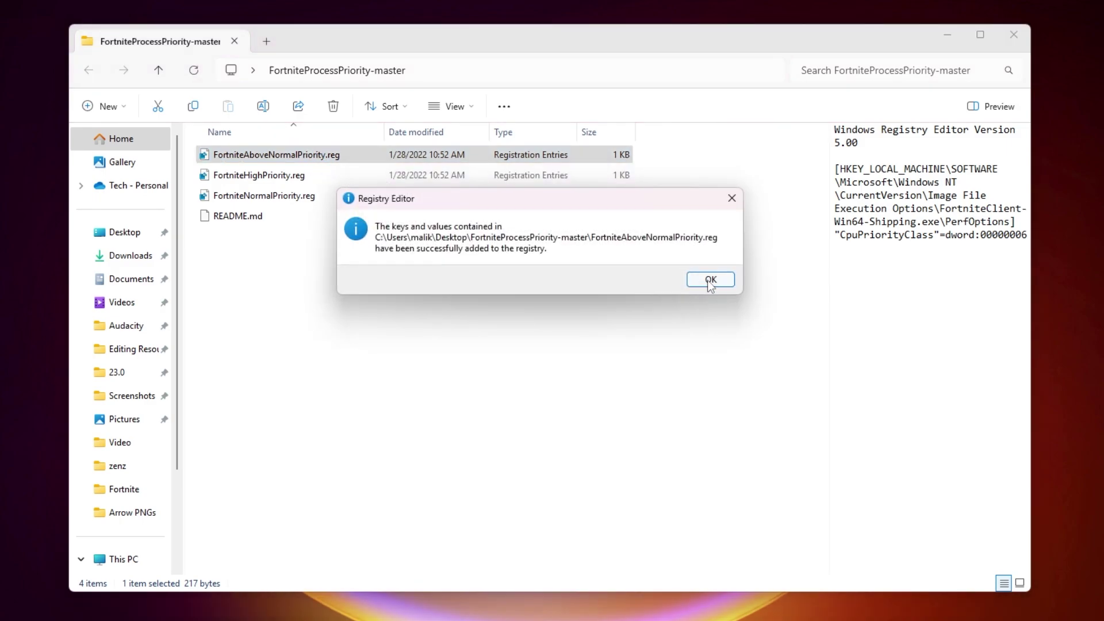
left_click(711, 280)
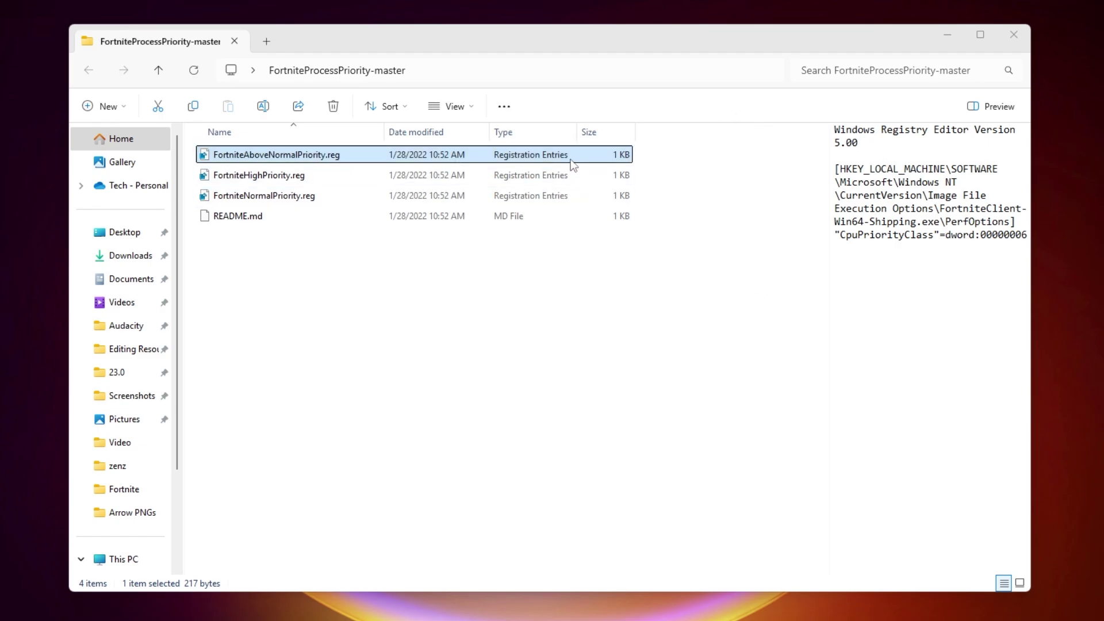
left_click(1018, 42)
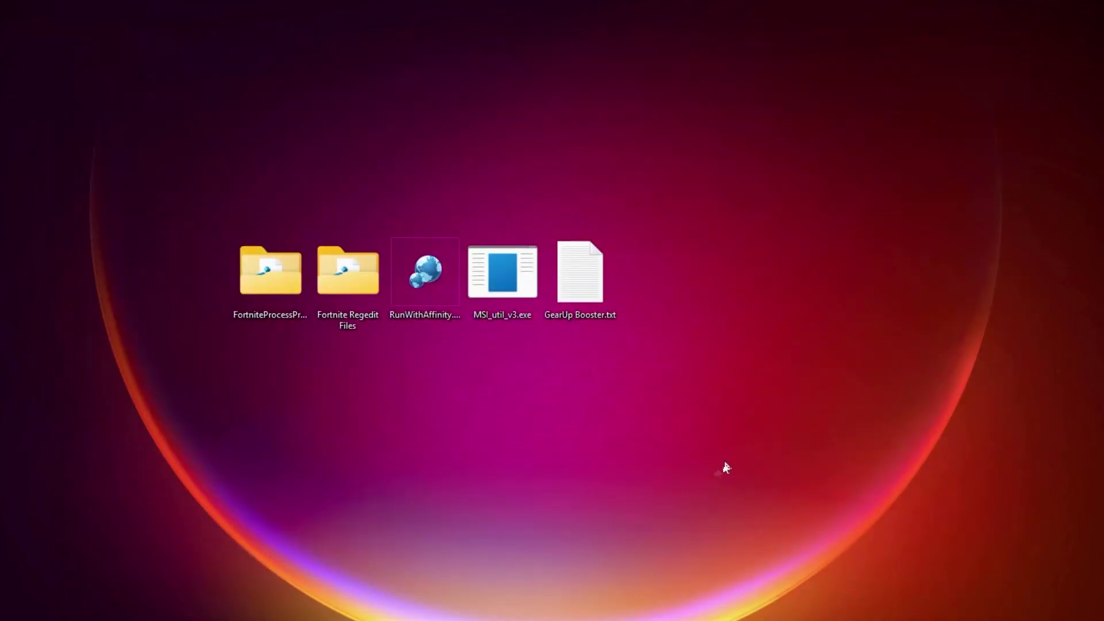
double_click(344, 271)
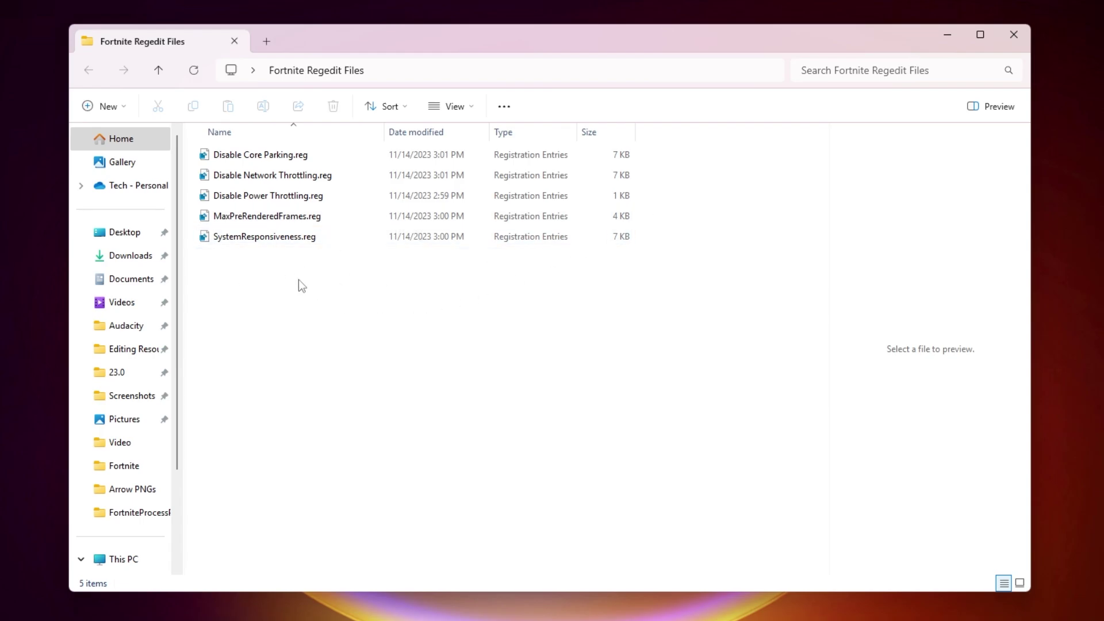
left_click_drag(298, 280, 238, 157)
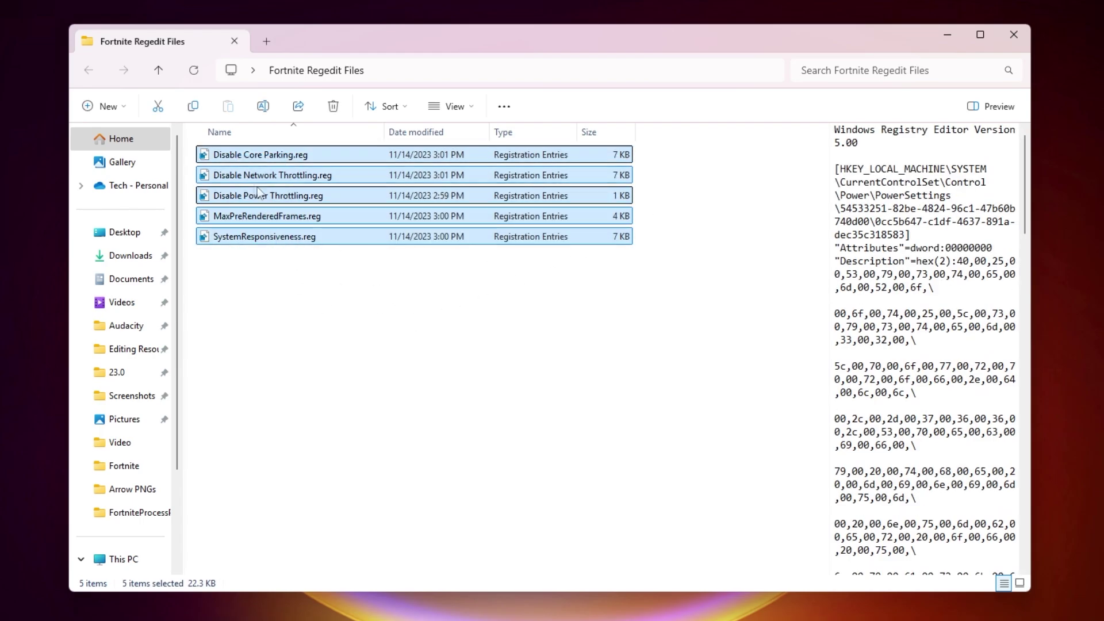
left_click(292, 285)
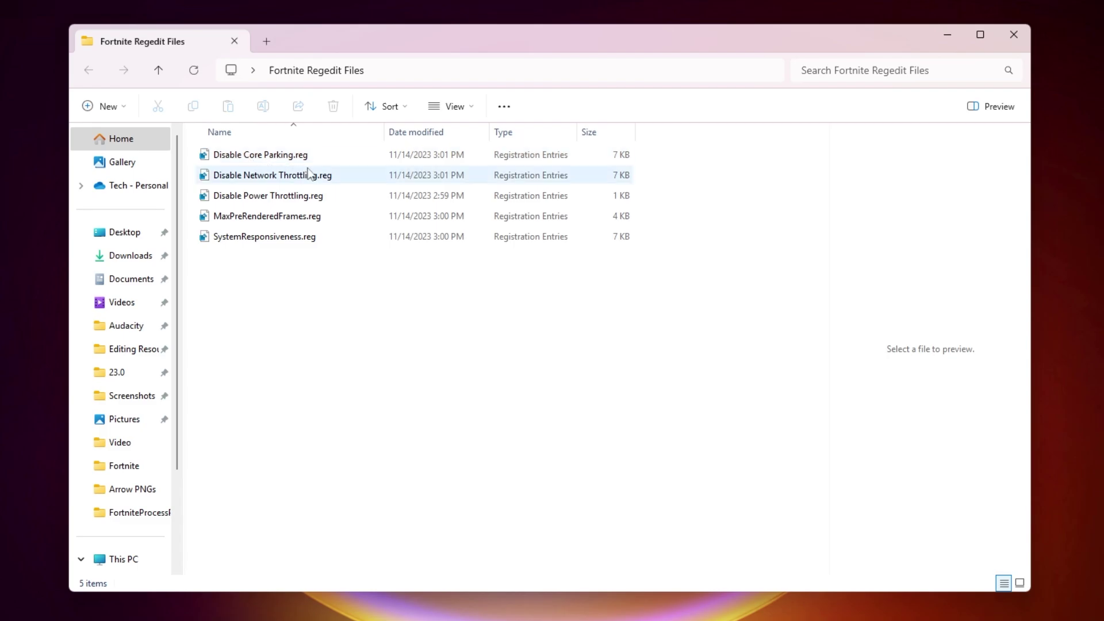
left_click_drag(360, 285, 208, 146)
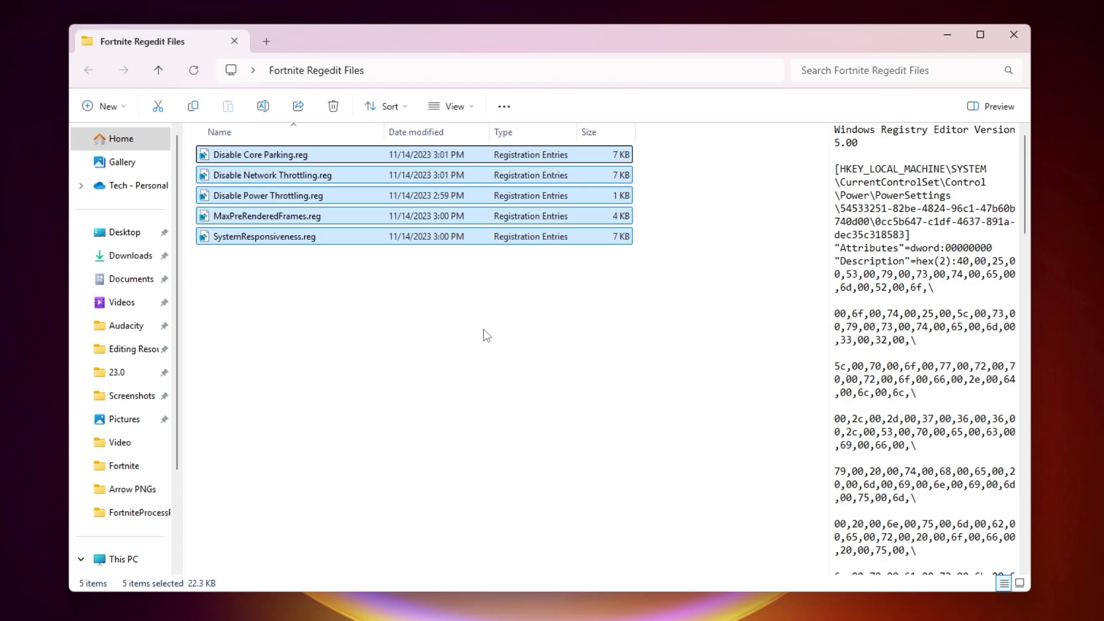
left_click(1014, 35)
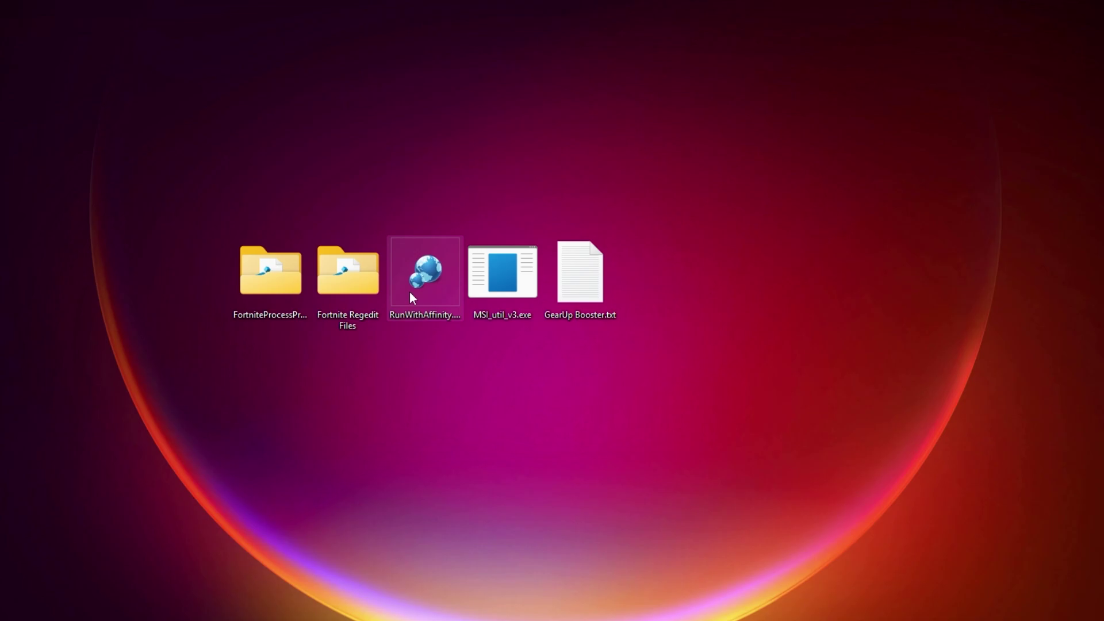
- Launch RunWithAffinity and keep the affinity at 16
double_click(406, 260)
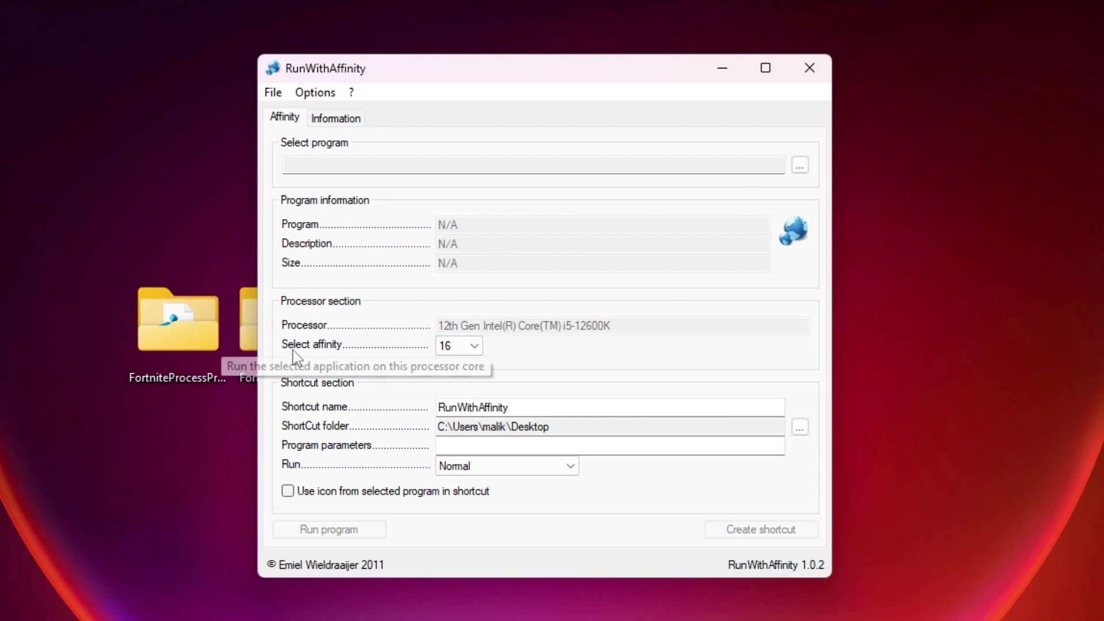
left_click(475, 348)
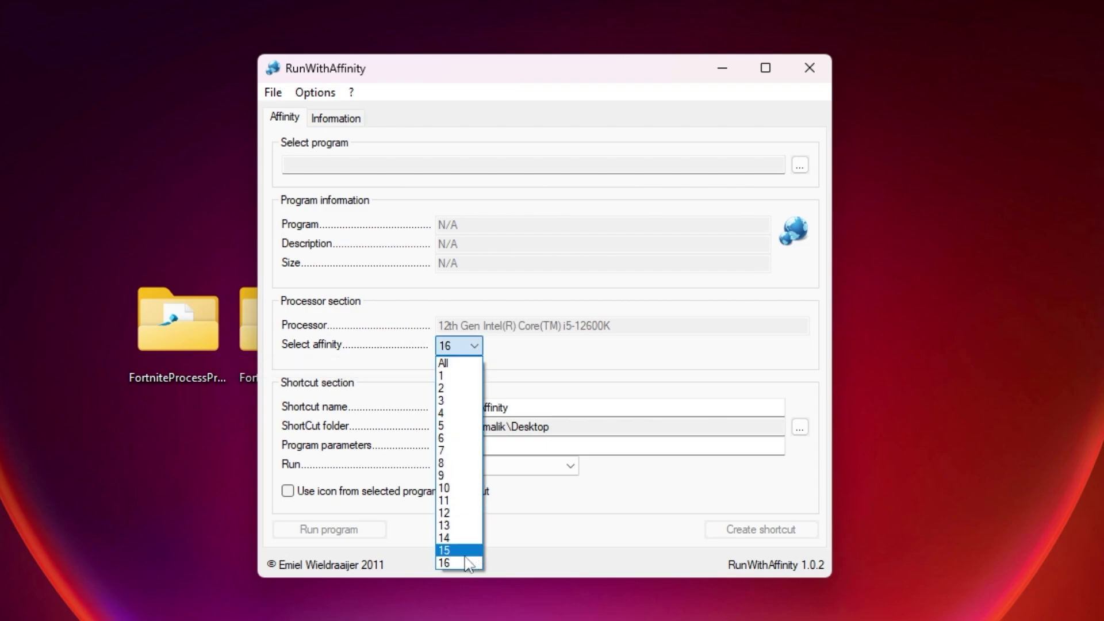
left_click(457, 561)
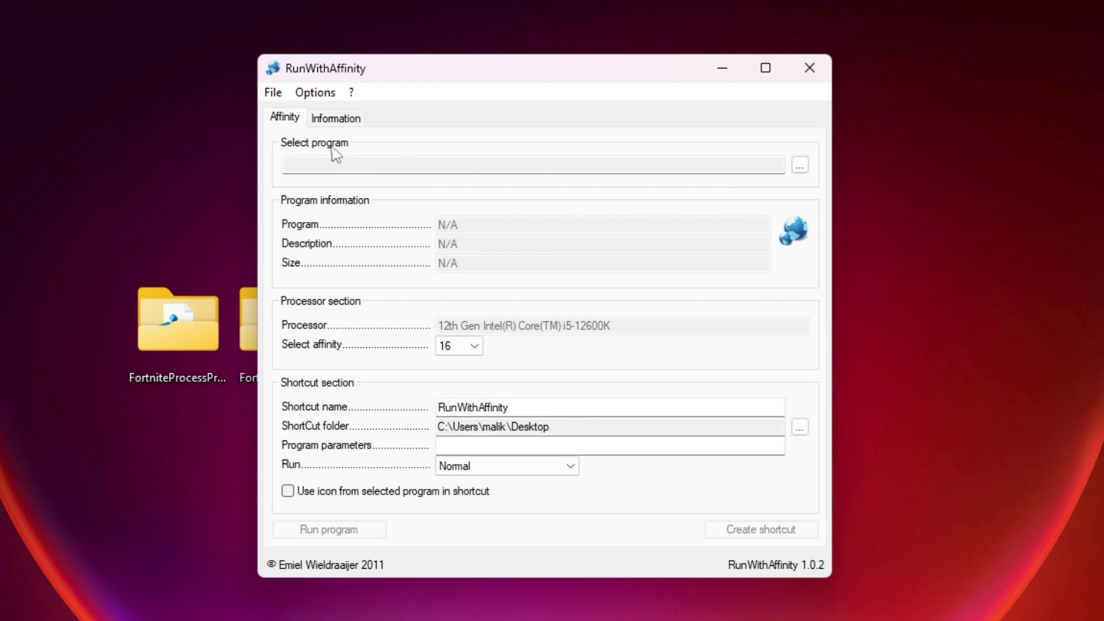
- Browse to C:\Program Files\Epic Games\Fortnite\FortniteGame\Binaries\Win64 in the Select program dialog
left_click(799, 166)
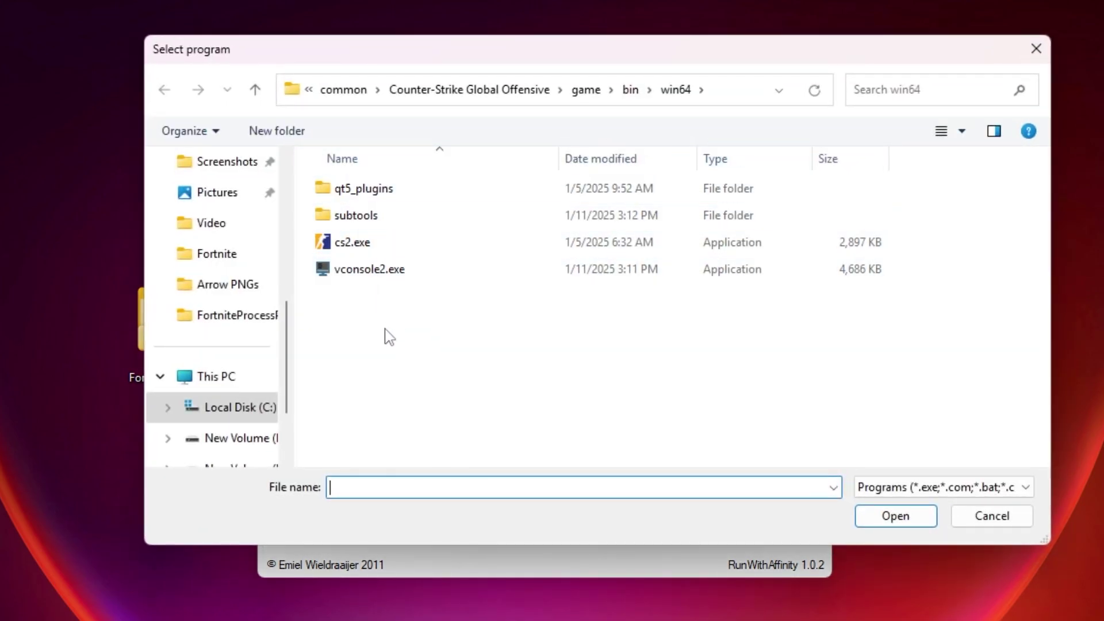
left_click(213, 378)
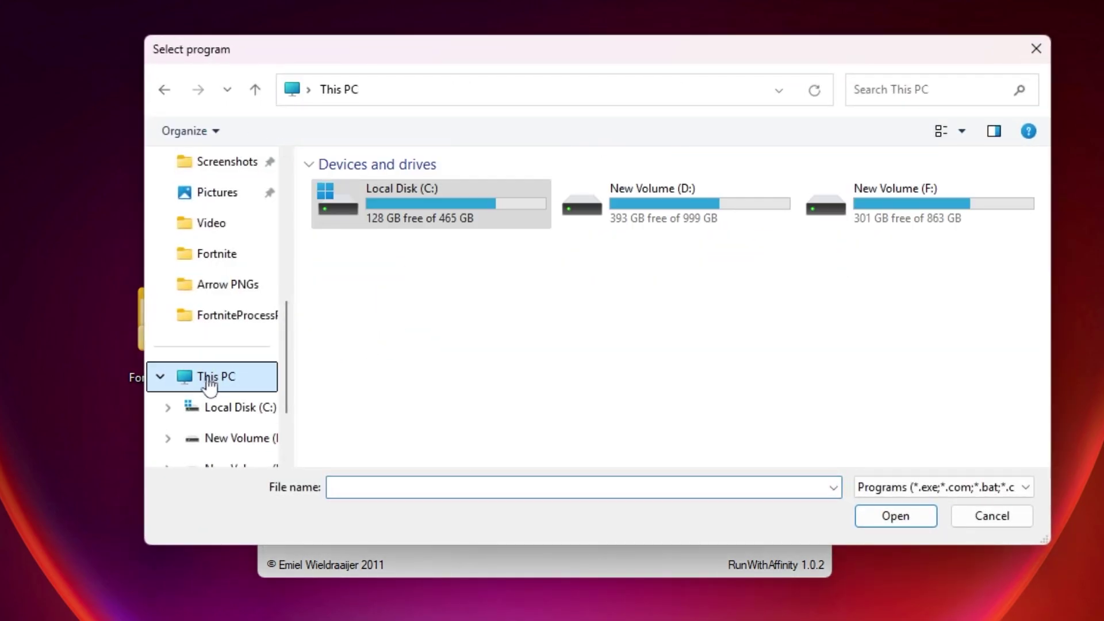
double_click(451, 199)
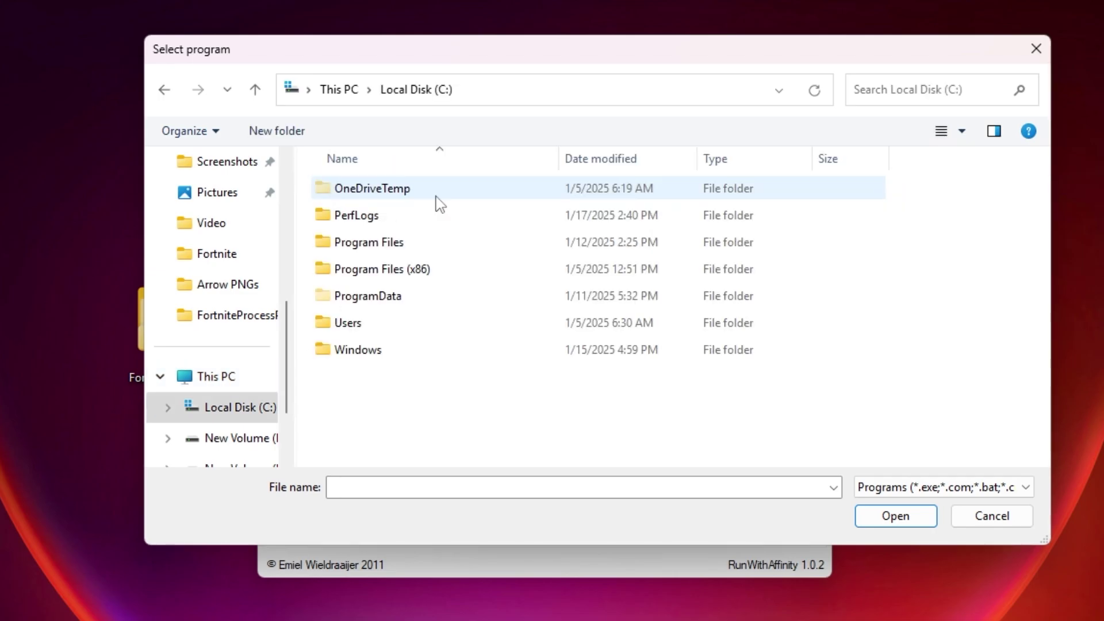
double_click(423, 240)
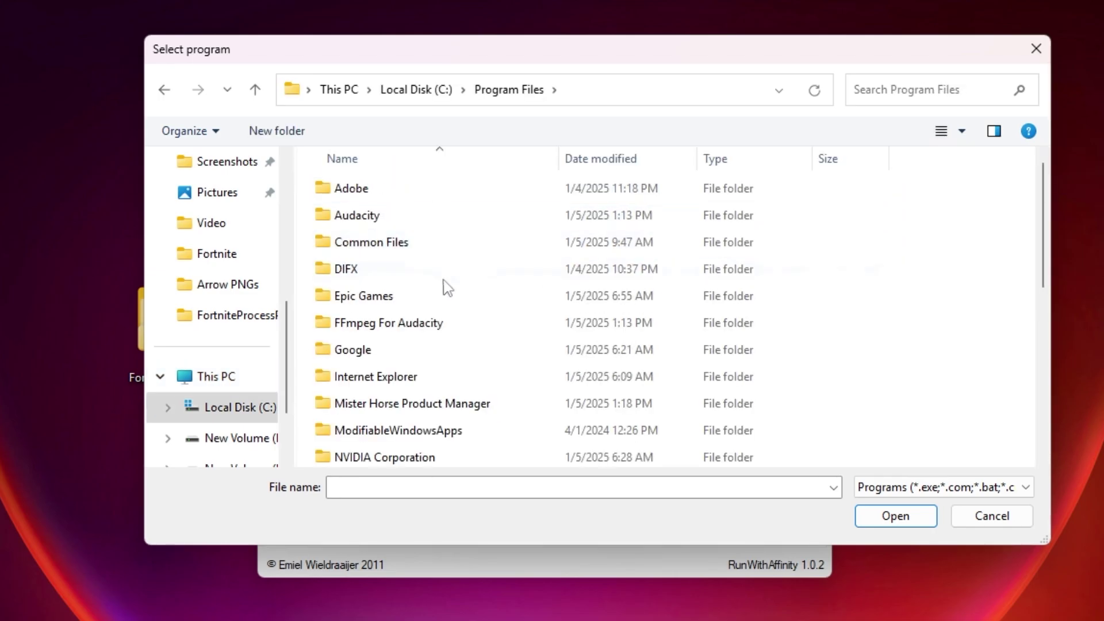
double_click(395, 298)
double_click(384, 196)
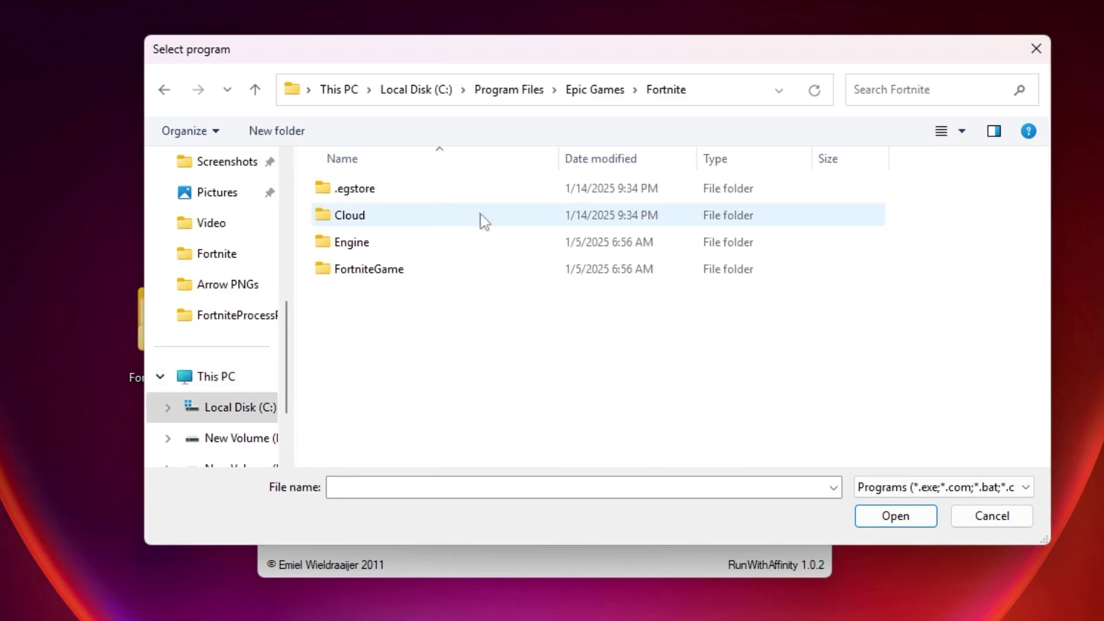
double_click(374, 275)
double_click(361, 194)
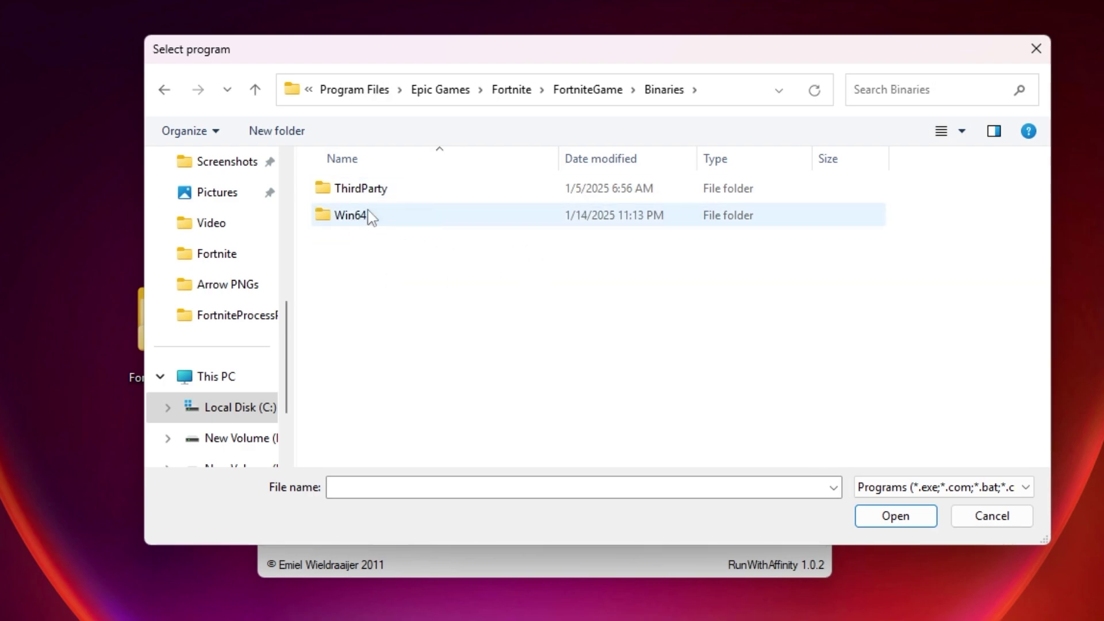
double_click(369, 214)
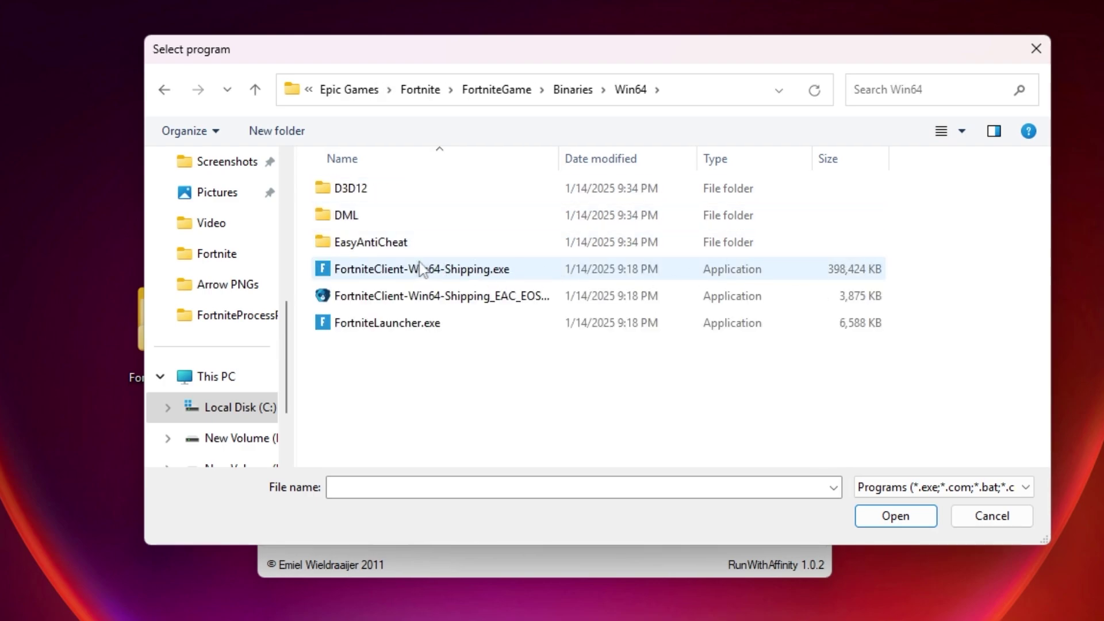
- Pick FortniteClient-Win64-Shipping.exe, set Run to Maximized, and create its desktop shortcut
left_click(382, 279)
left_click(896, 516)
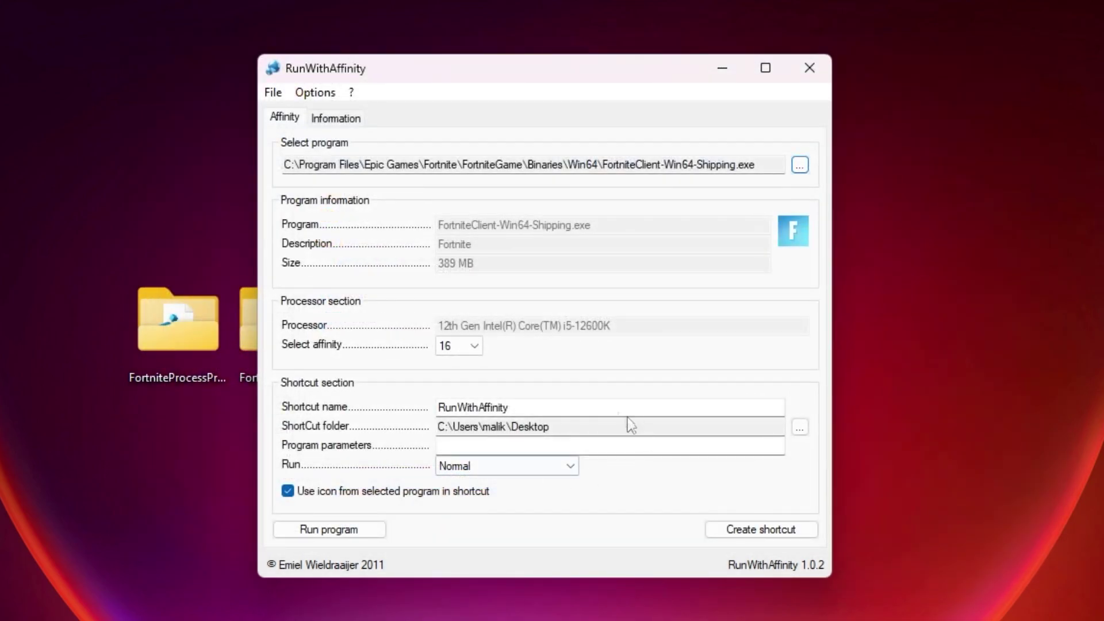
left_click(491, 466)
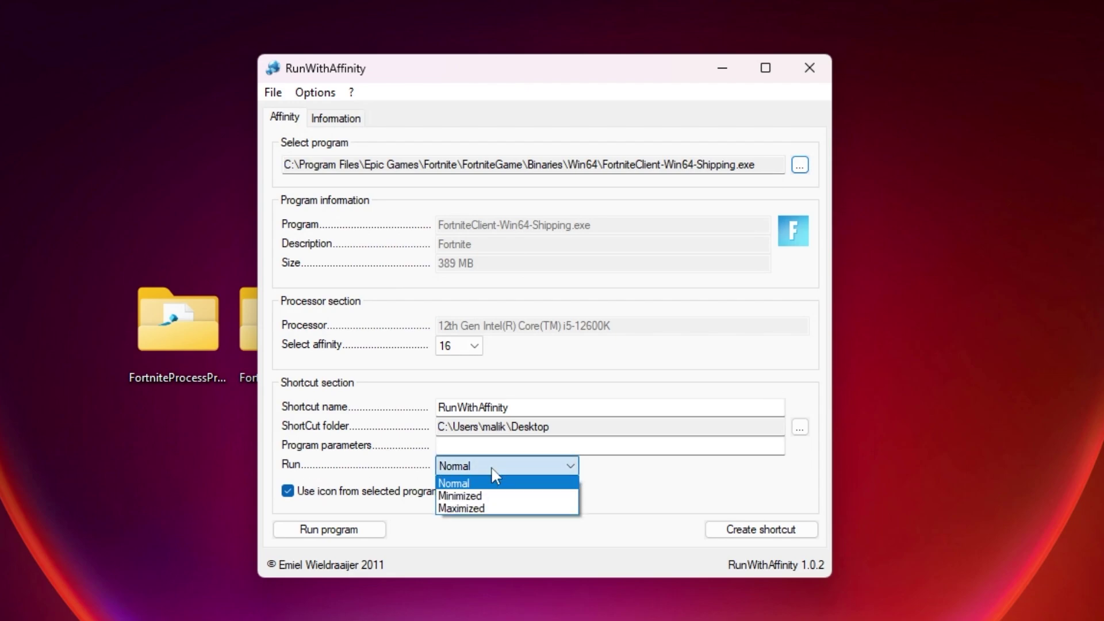
left_click(469, 509)
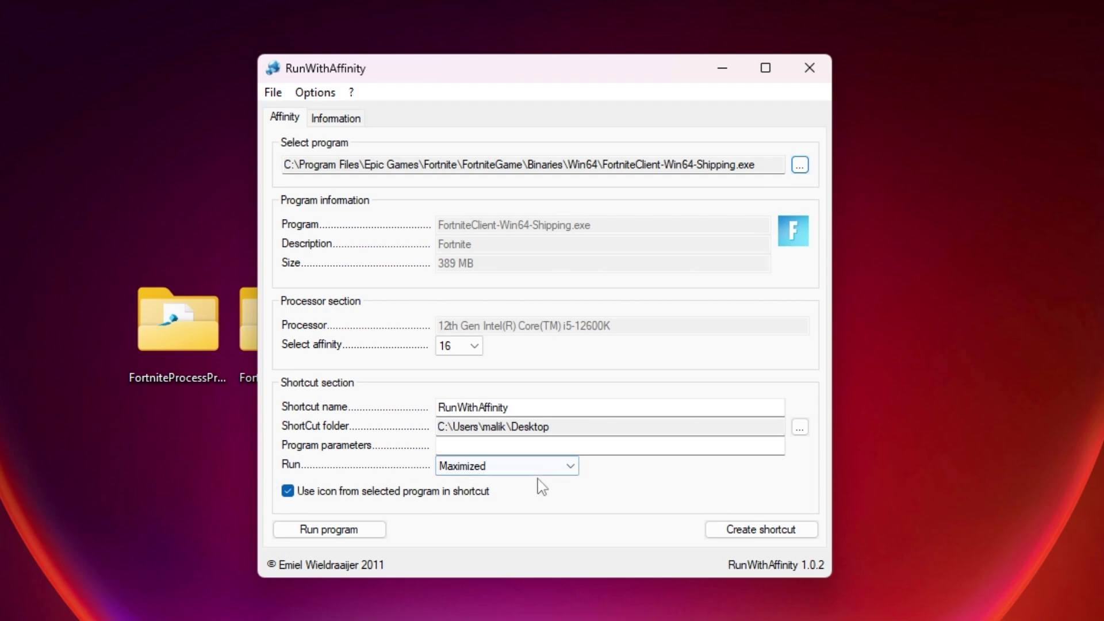
left_click(758, 532)
left_click(604, 387)
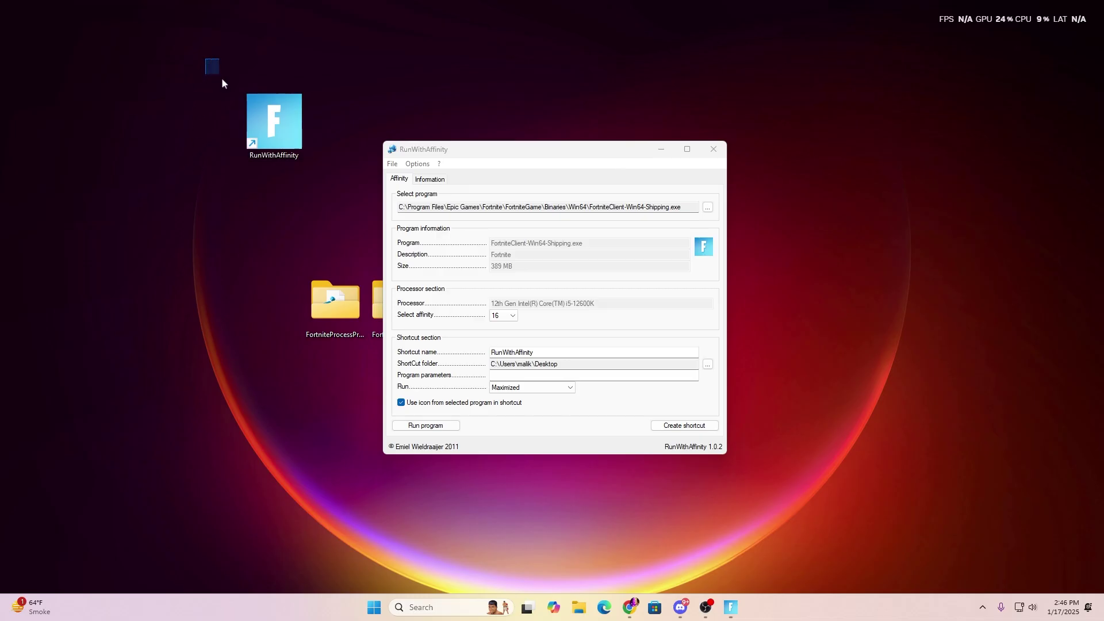
left_click_drag(222, 84, 357, 216)
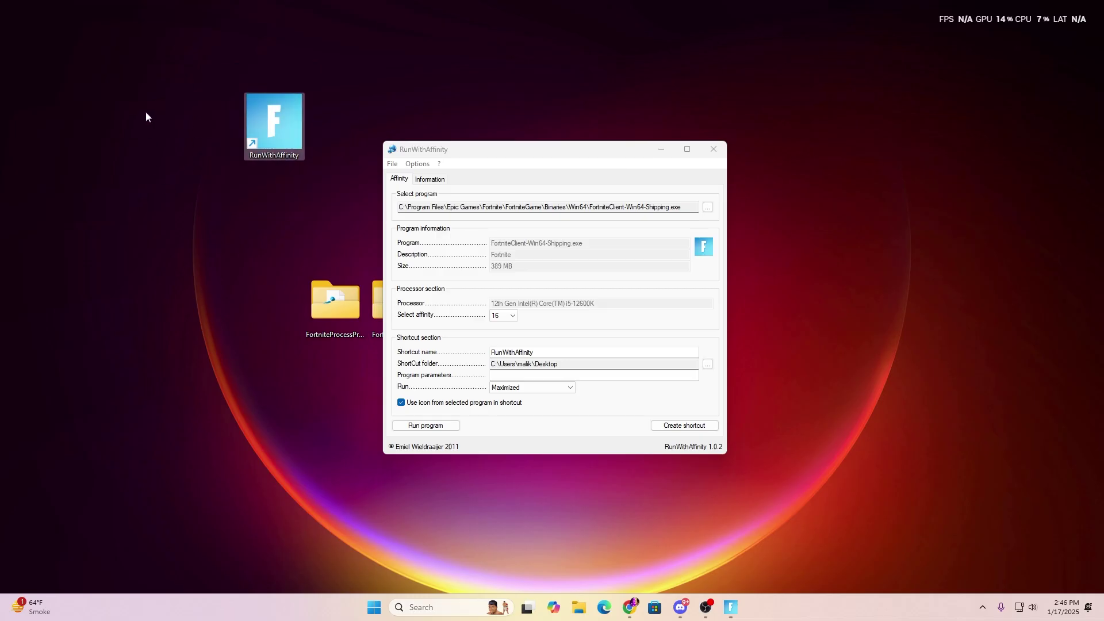
left_click_drag(182, 48, 353, 218)
- Keep the NVIDIA GeForce RTX 3070 interrupt priority at High
left_click_drag(144, 80, 477, 179)
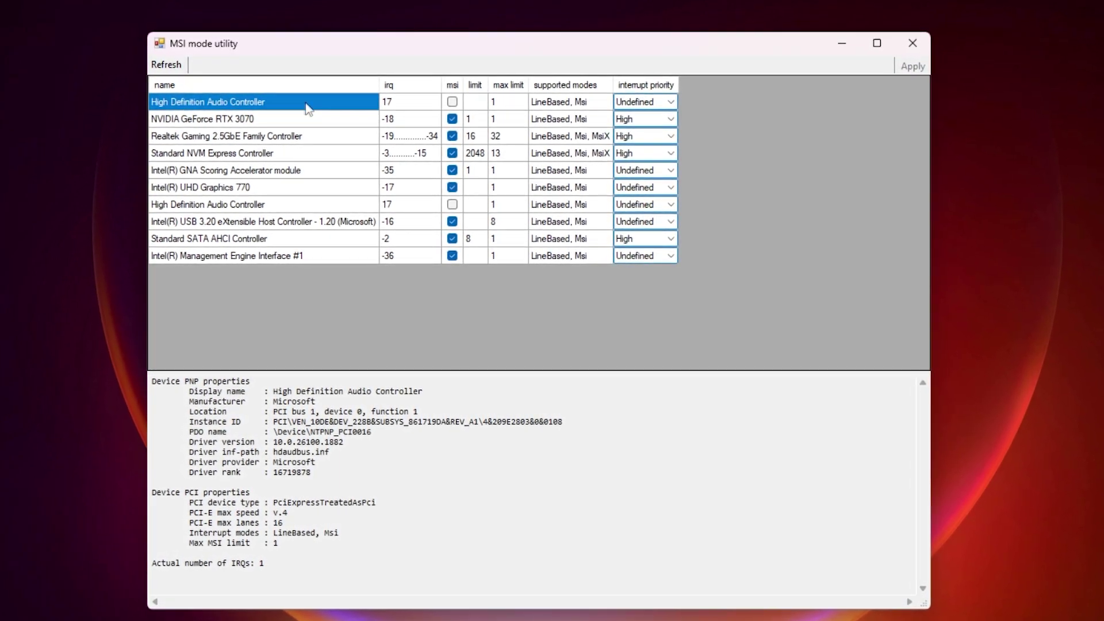
left_click(215, 119)
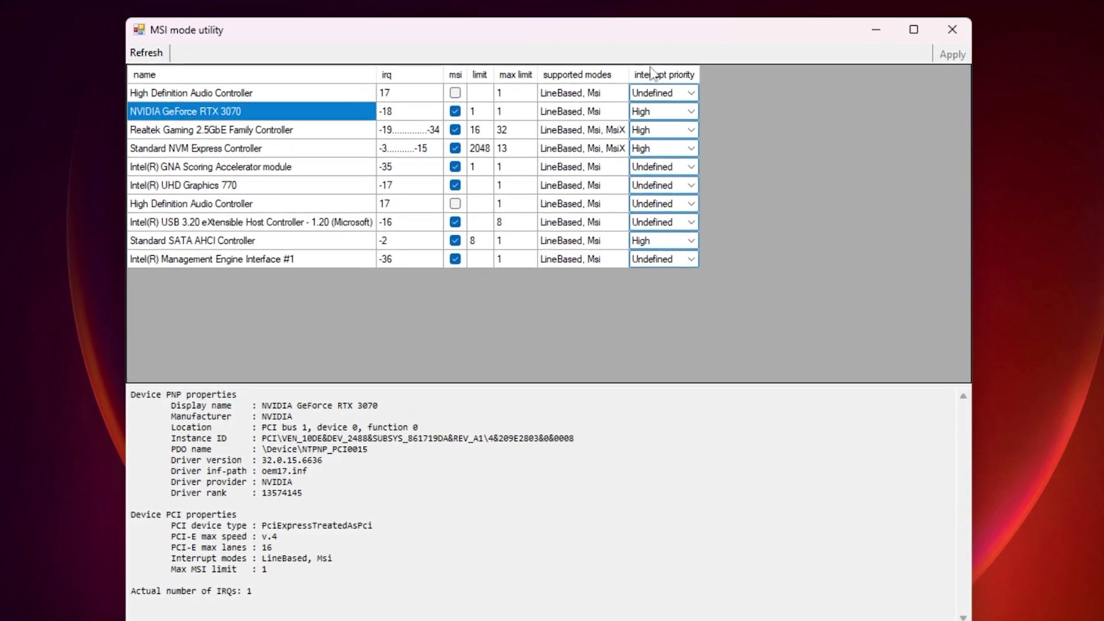
left_click(684, 111)
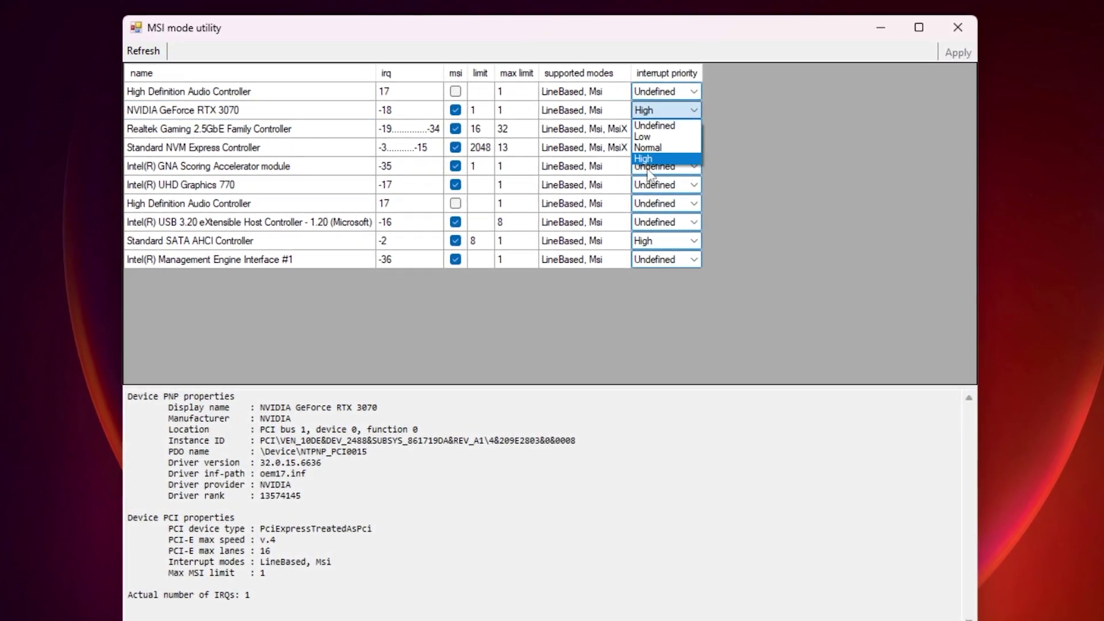
left_click(651, 159)
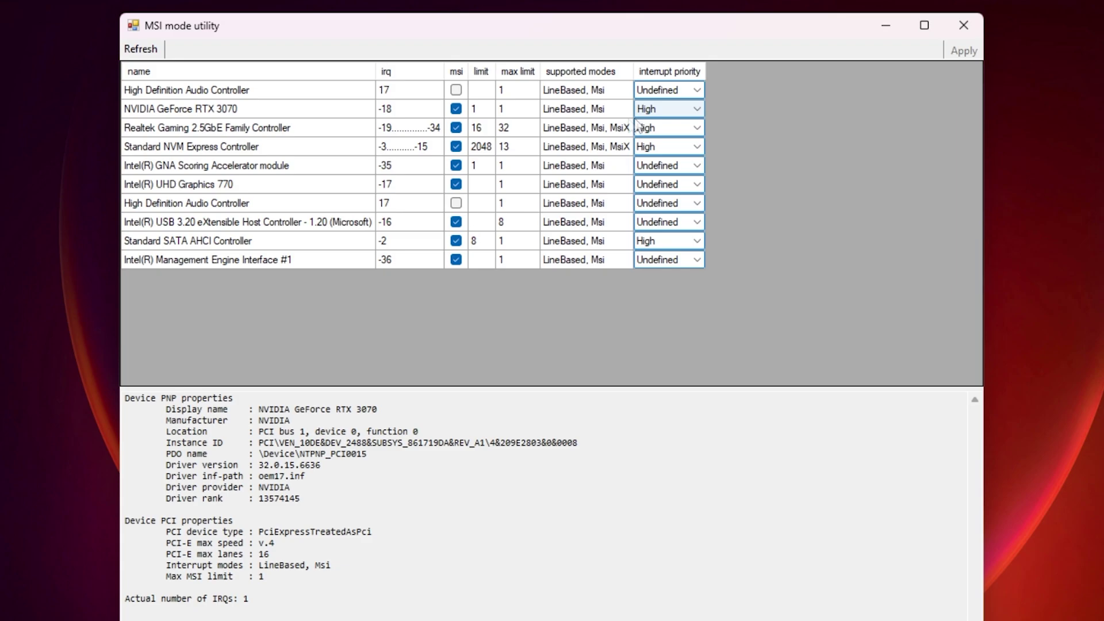
- Set Intel(R) UHD Graphics 770 interrupt priority to High and apply the changes
left_click(153, 189)
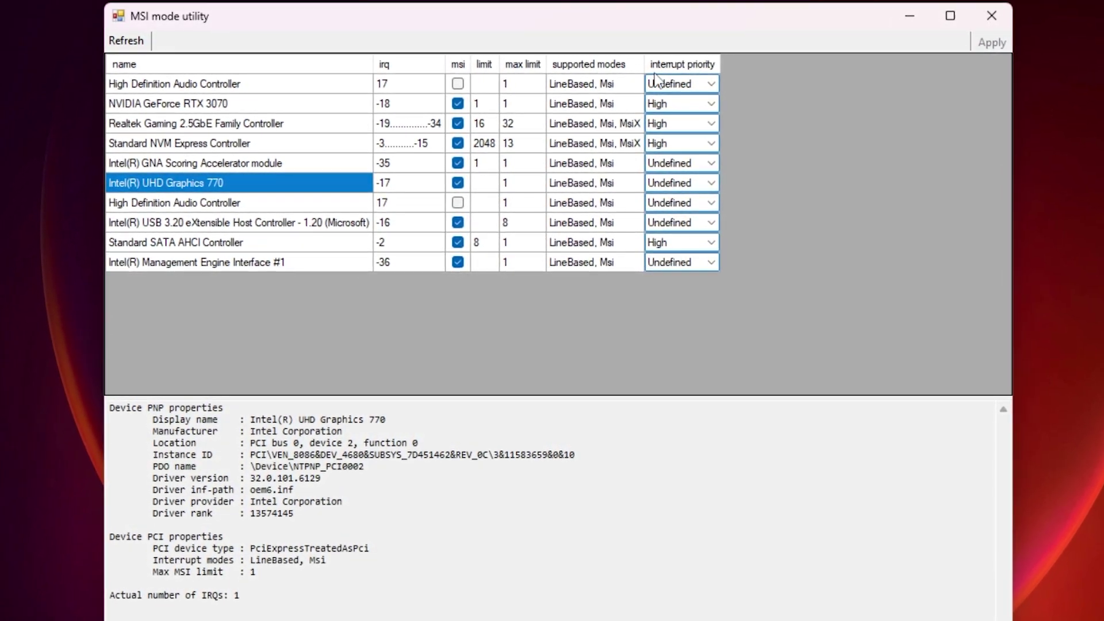
left_click(713, 183)
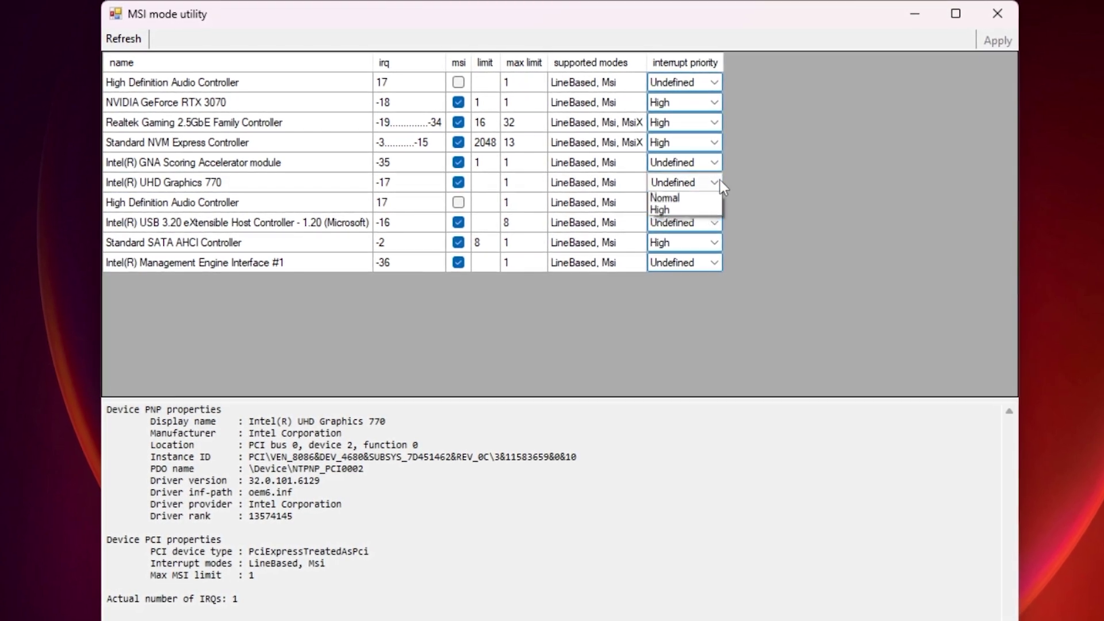
left_click(666, 237)
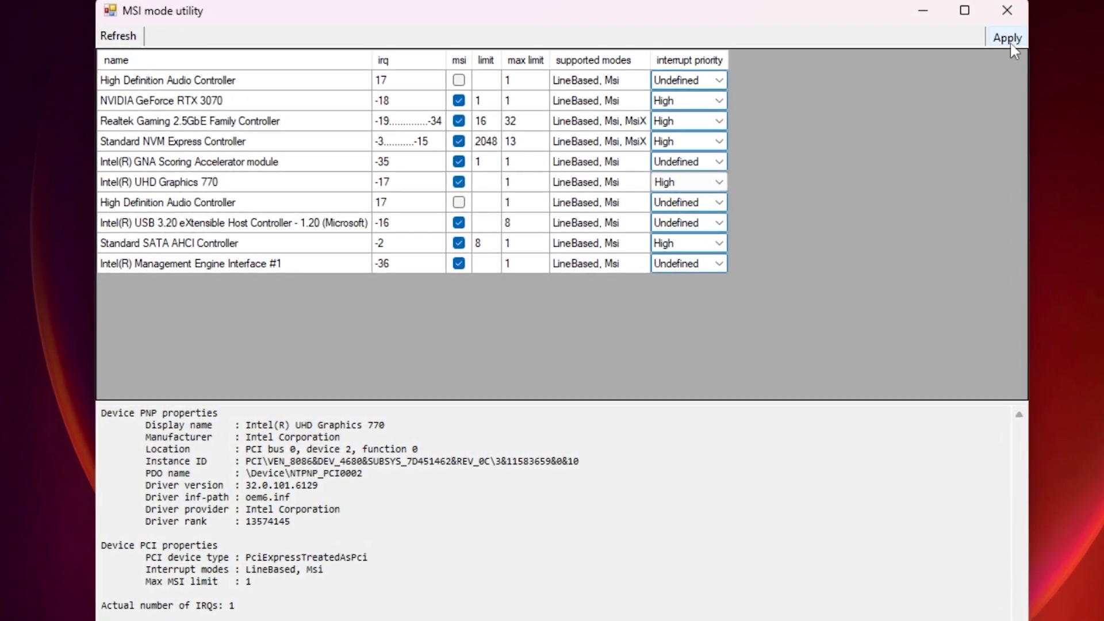
left_click(1007, 39)
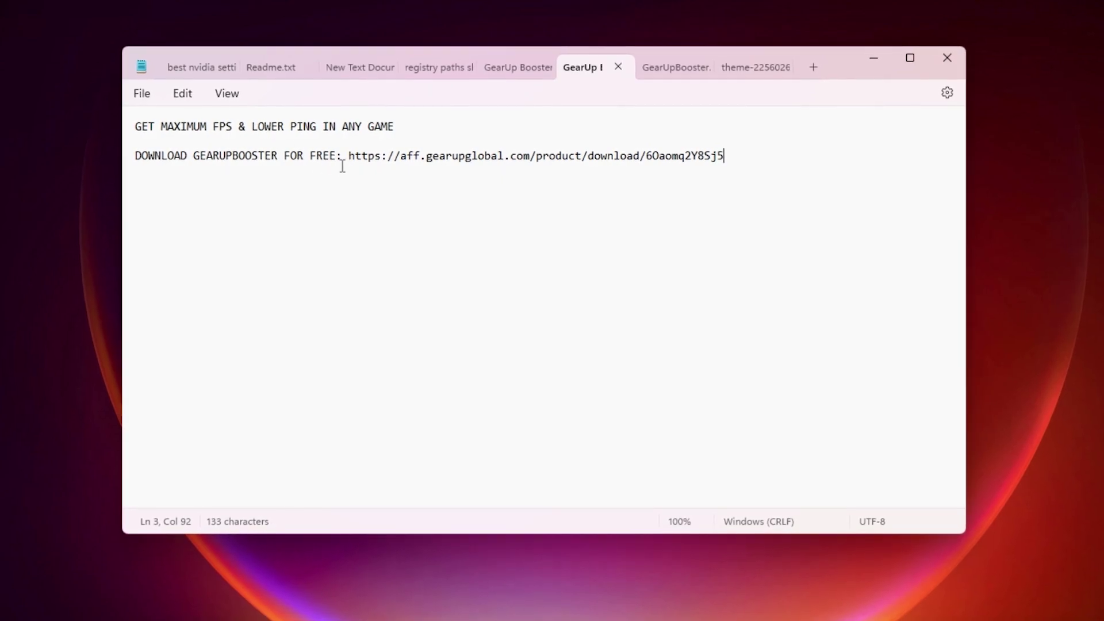
- Select the GearUpBooster download link on line 3 of the note
left_click_drag(346, 165, 751, 165)
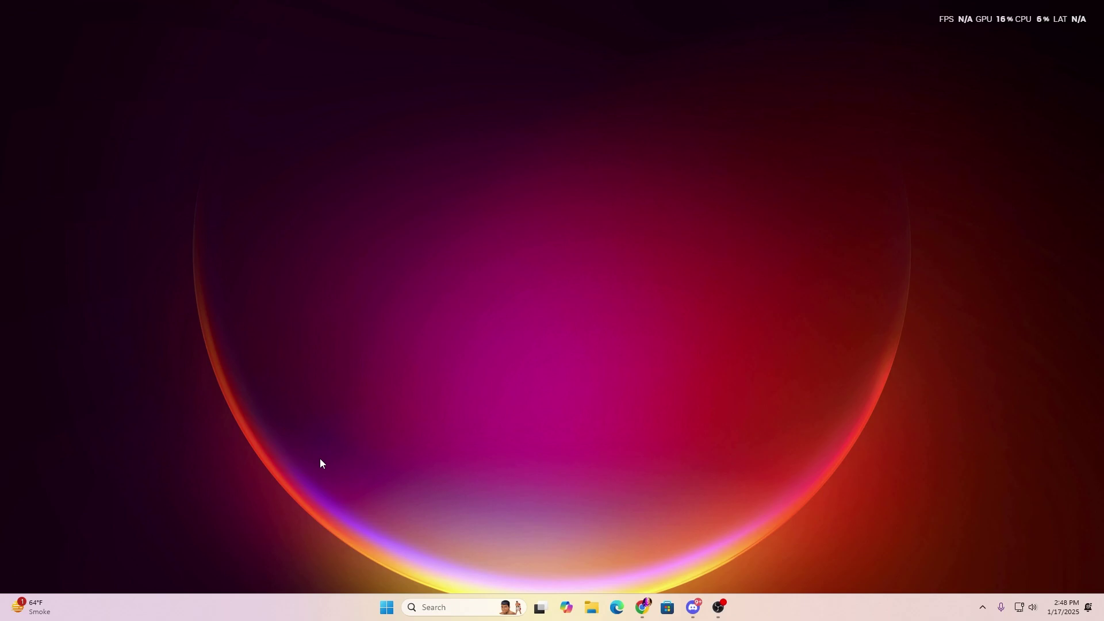
- Show Task Manager's Startup apps list sorted by startup impact
right_click(794, 616)
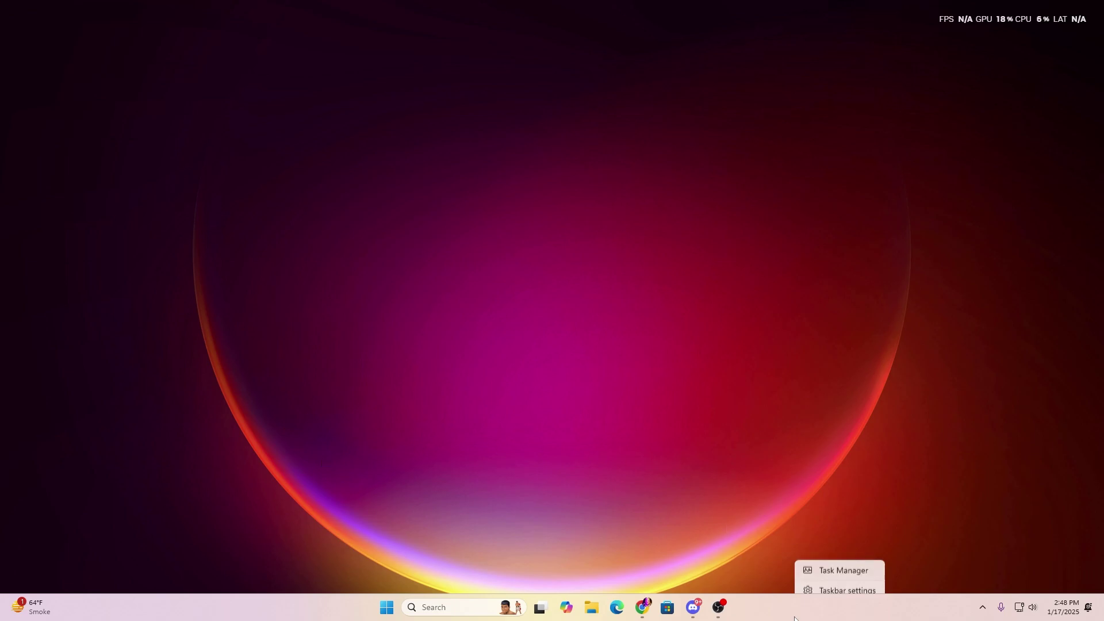
left_click(824, 563)
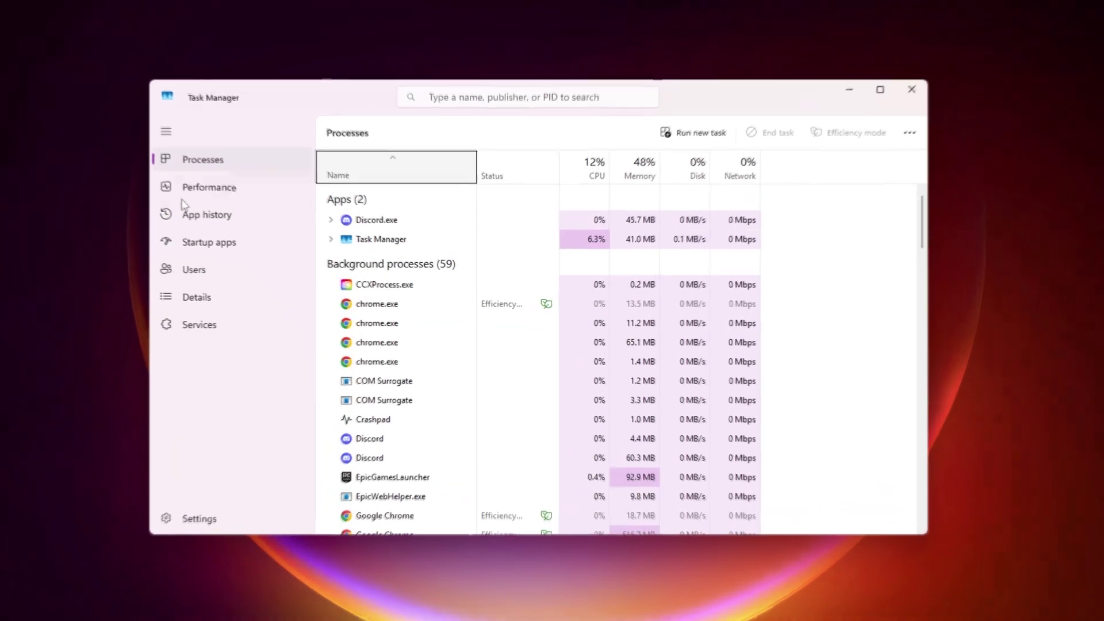
left_click(222, 244)
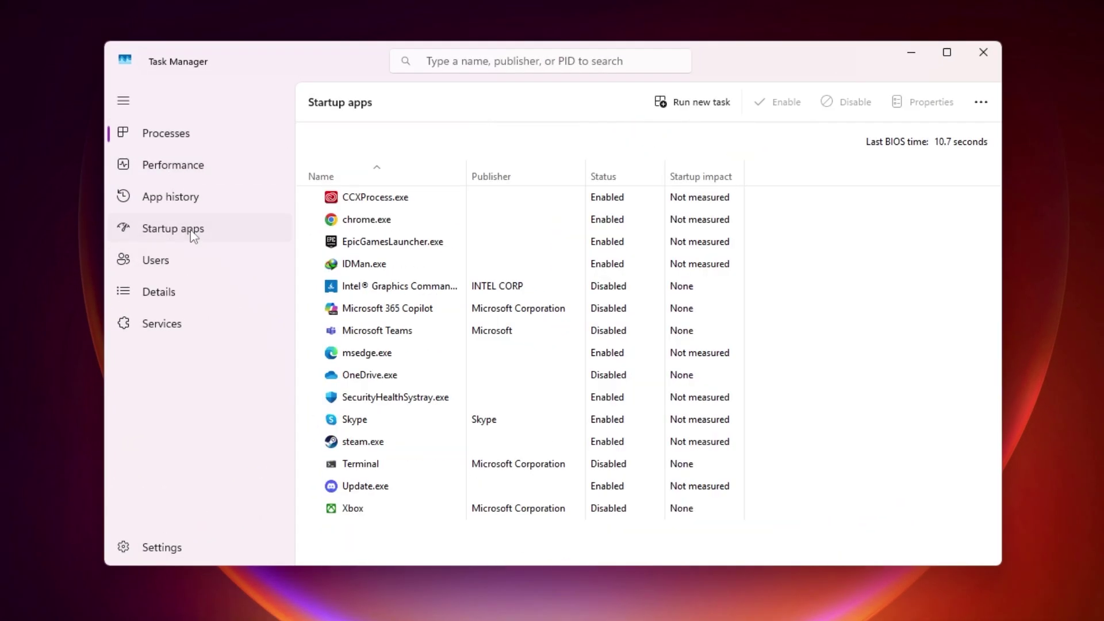
left_click(704, 179)
left_click(704, 179)
left_click(701, 183)
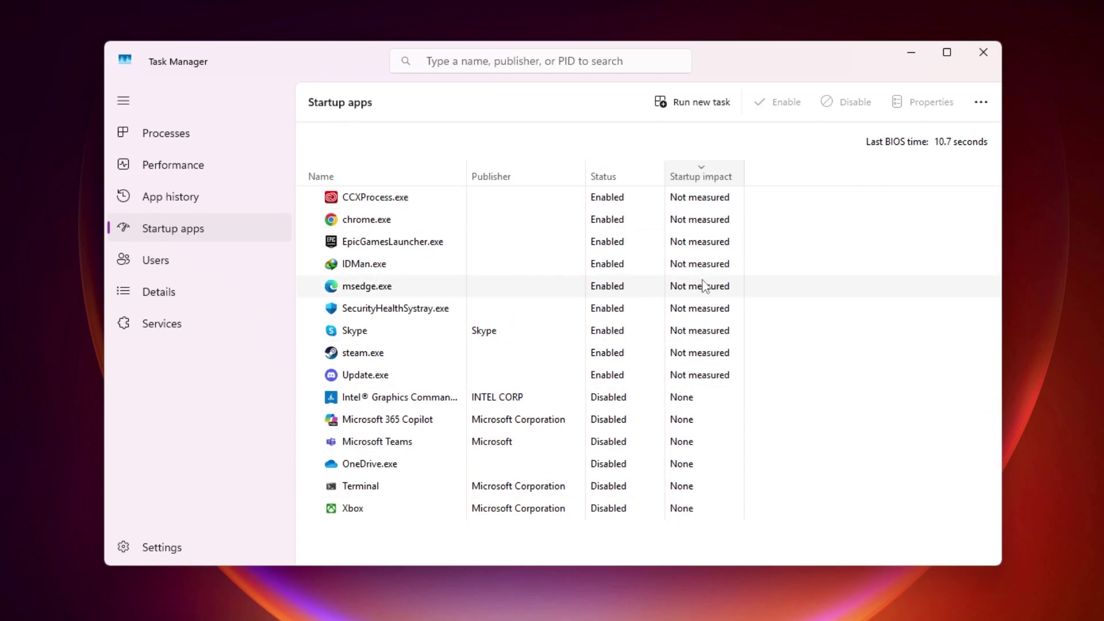
- Disable msedge.exe at startup and close Task Manager
mouse_move(705, 286)
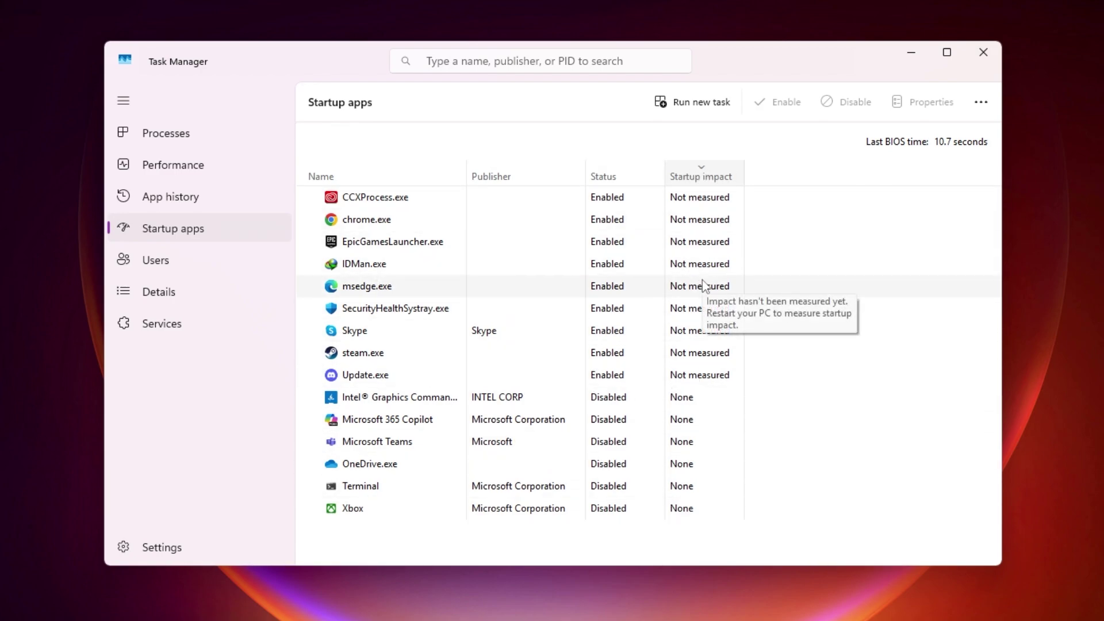
right_click(371, 292)
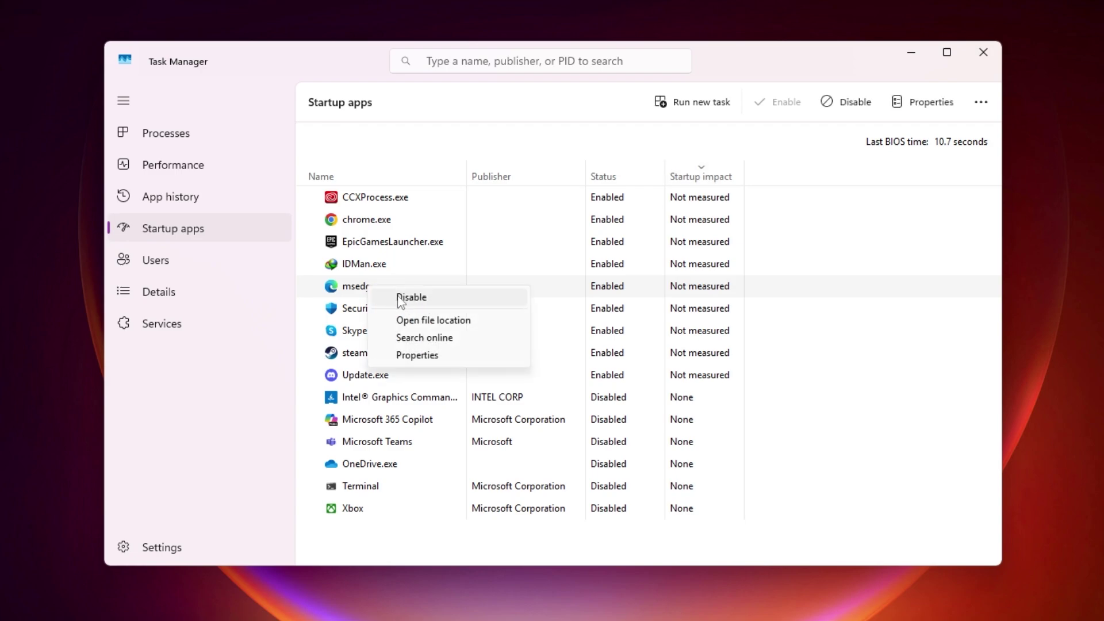
left_click(411, 297)
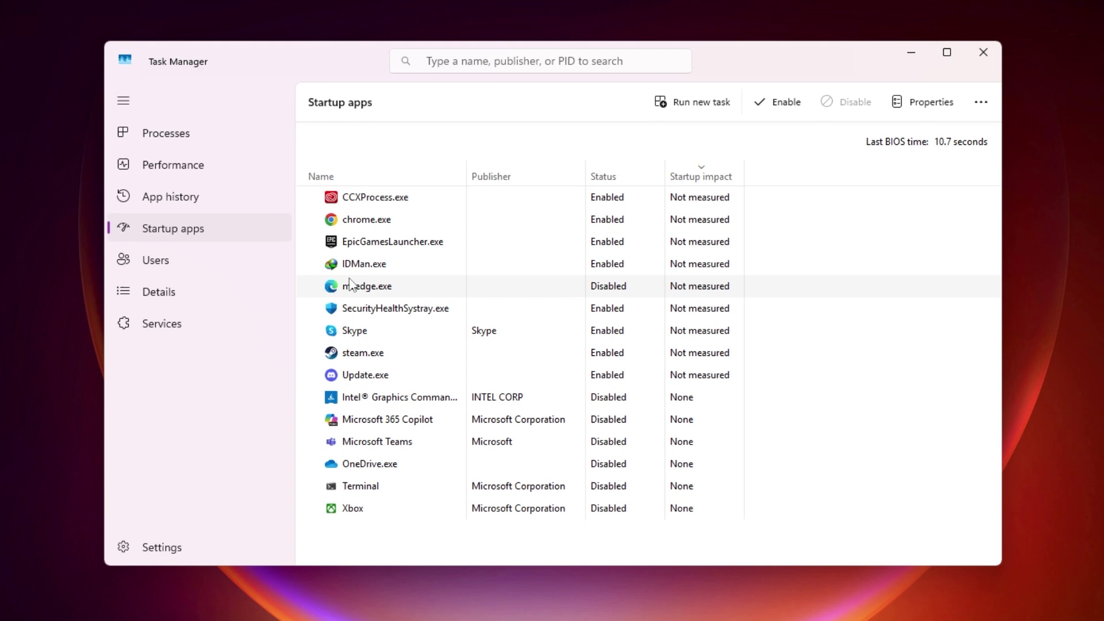
left_click(979, 49)
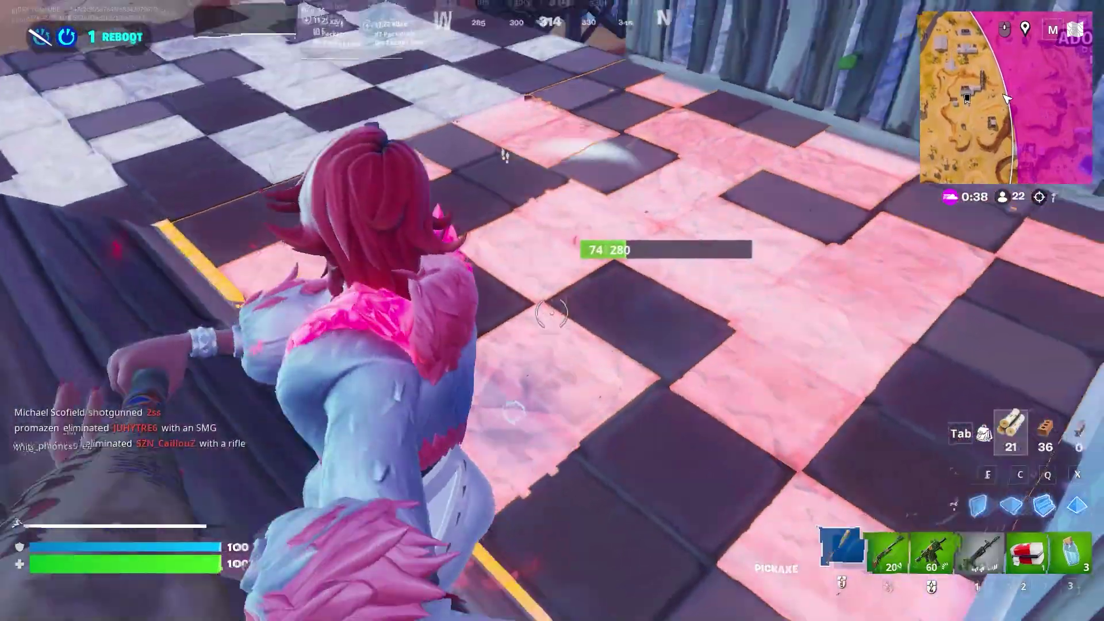
- In the Fortnite match, place quick wood builds overhead, then re-equip the pump shotgun
key("f")
key("x")
left_click(552, 310)
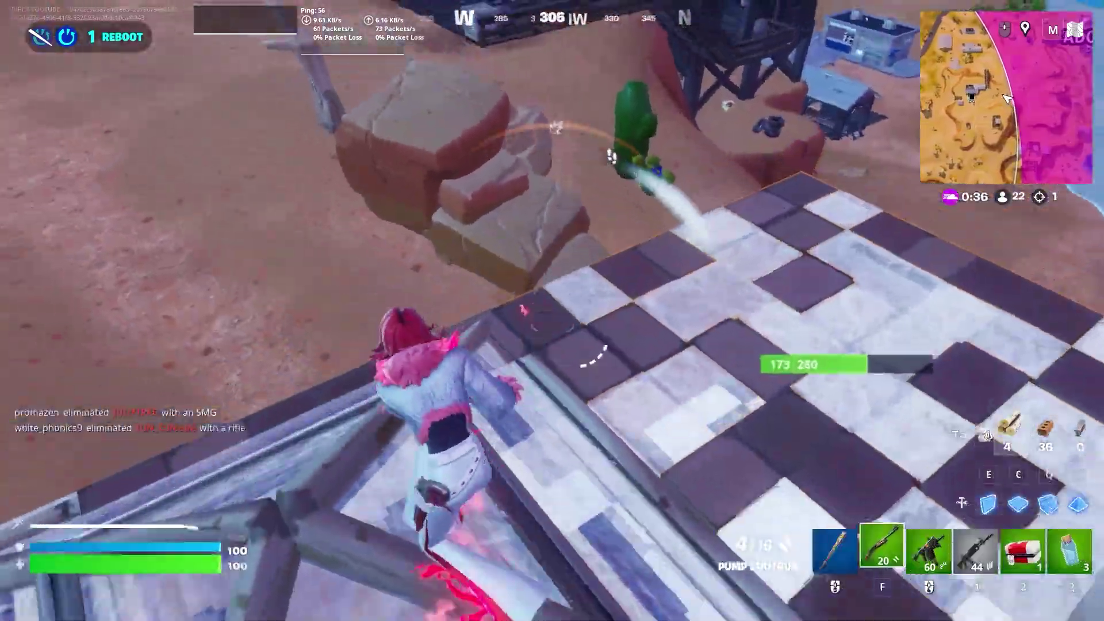
key("e")
left_click(552, 311)
key("c")
left_click(552, 311)
key("x")
left_click(552, 310)
key("f")
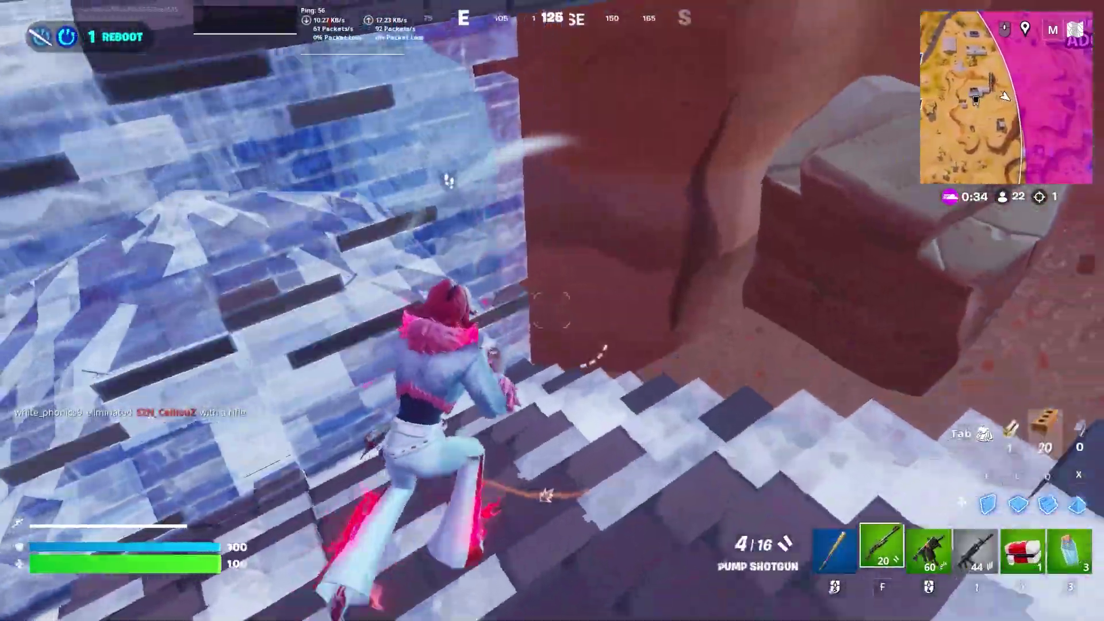